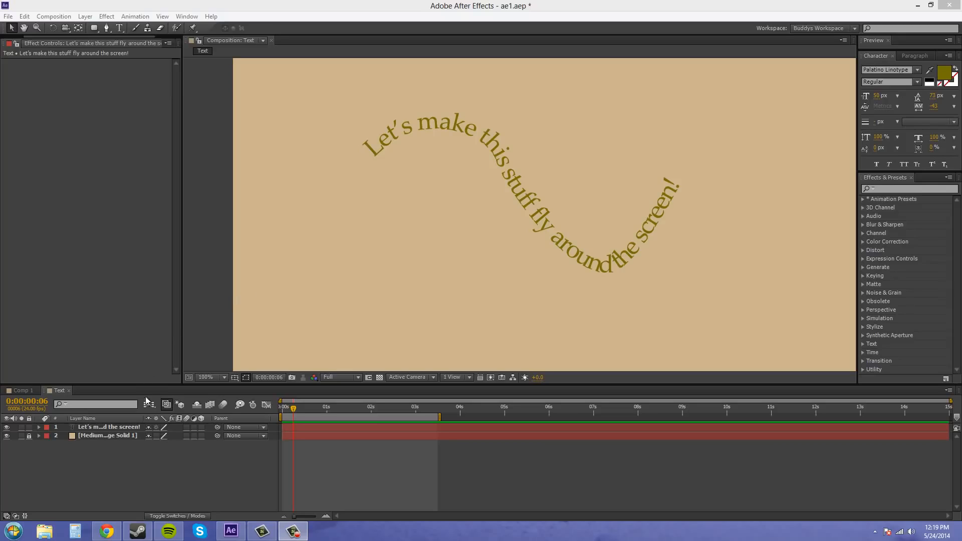
- Delete the existing curved text layer, keeping the solid background layer
click(107, 427)
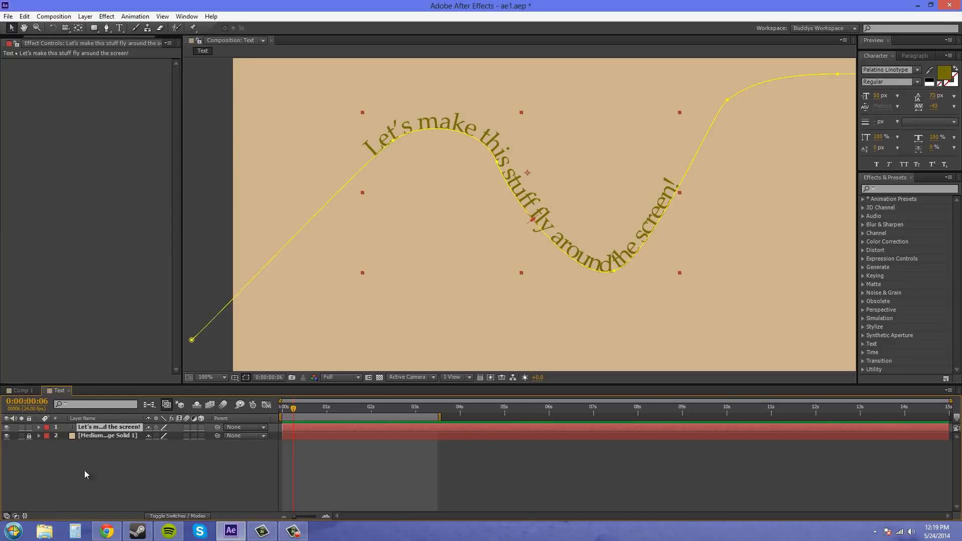
click(122, 434)
key(Delete)
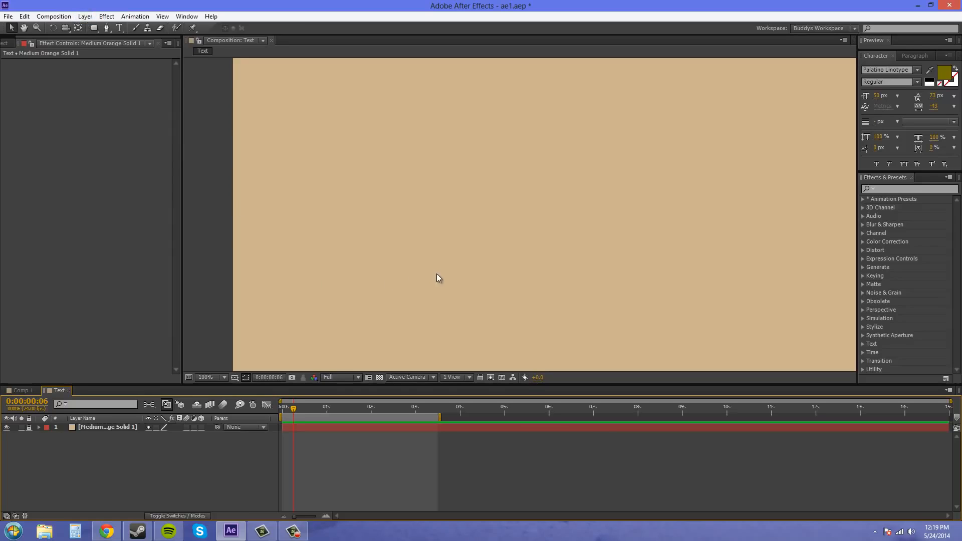
- Create a text layer reading "Let's make this text fly across the screen!" and move it near the middle of the composition
key(ctrl+t)
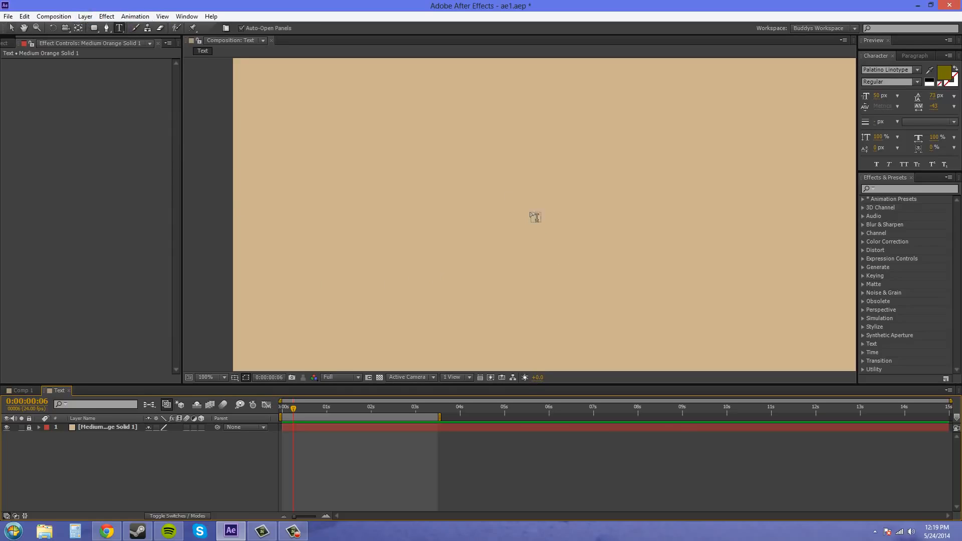
click(504, 211)
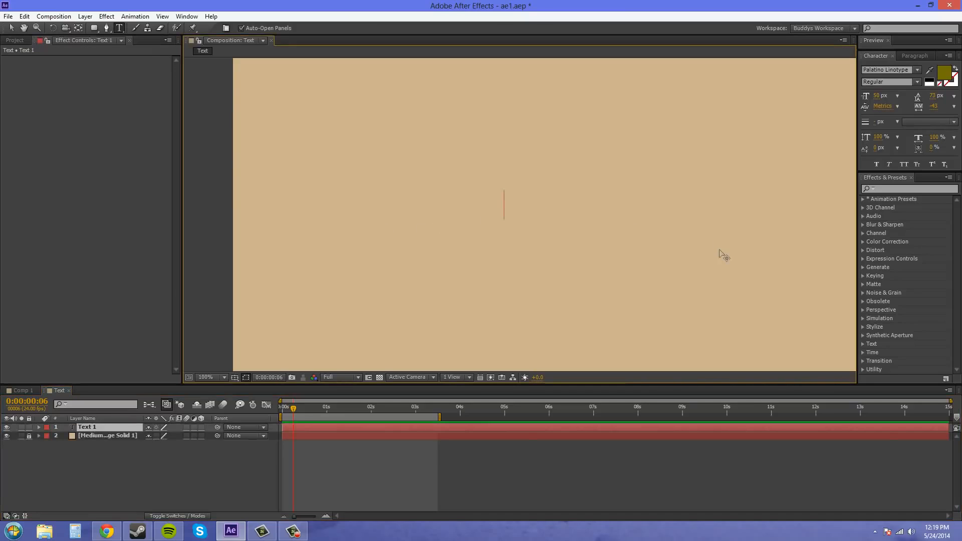
text(Let's )
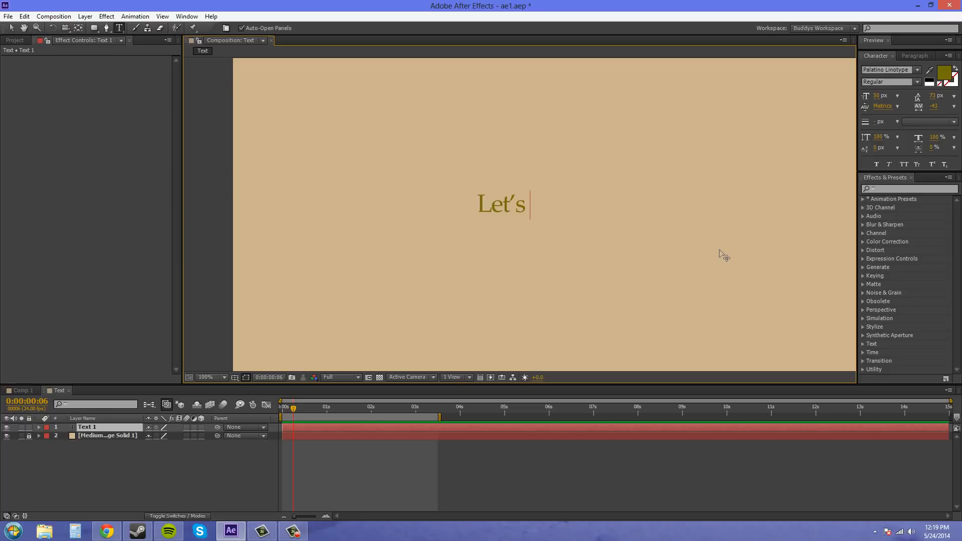
text(make this text fly)
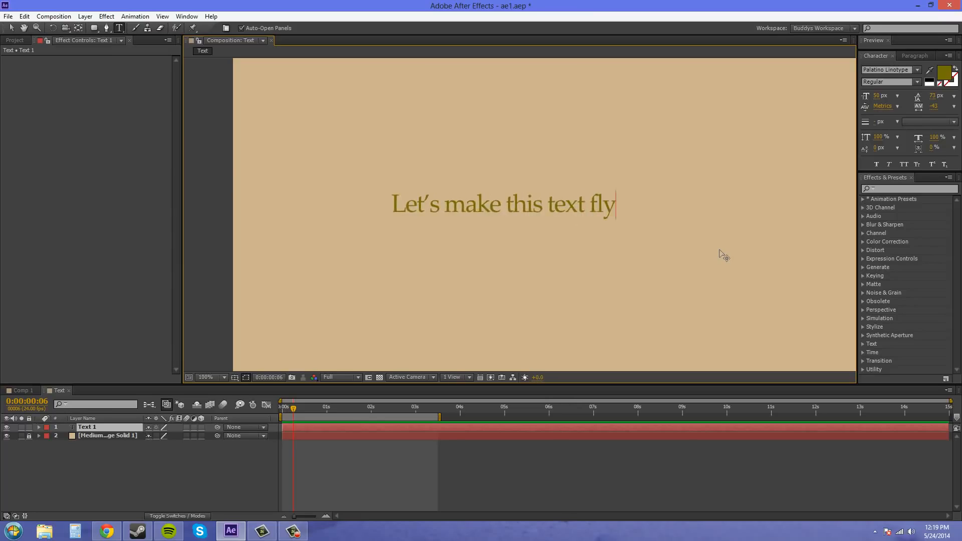
text( across the s)
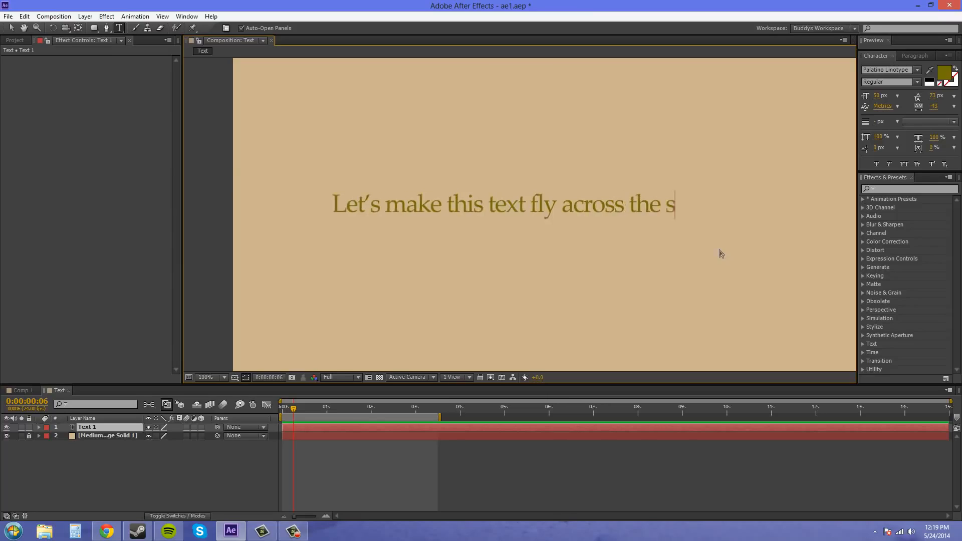
text(creen!)
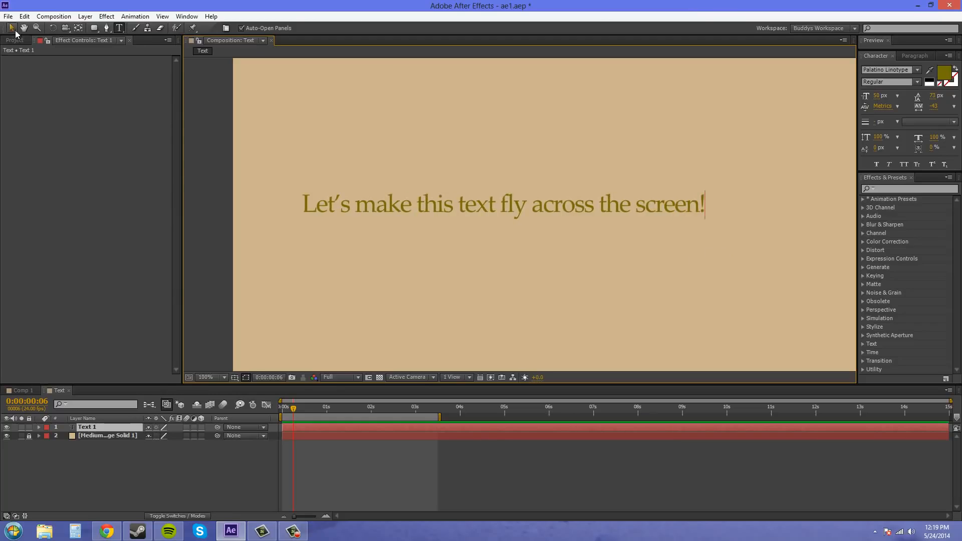
click(16, 32)
drag(538, 214, 586, 222)
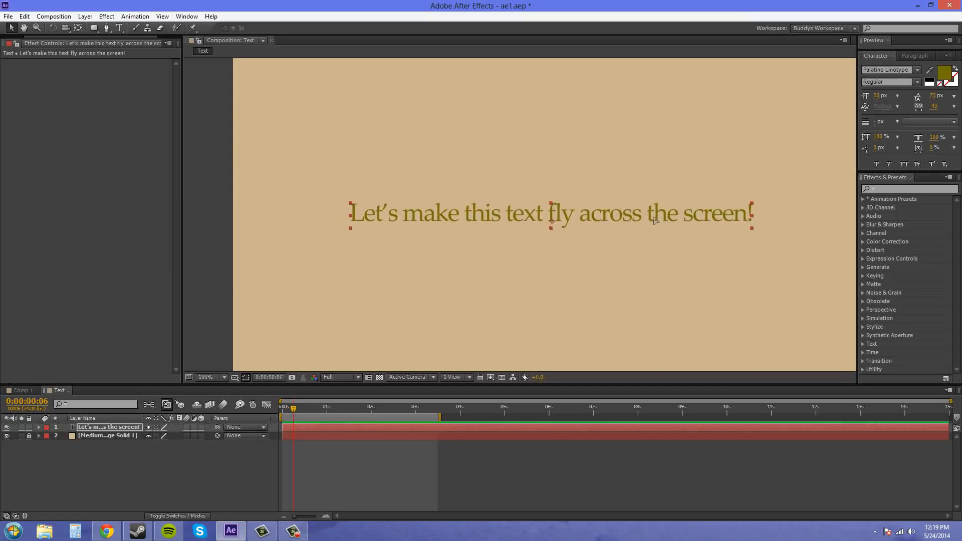
- Select the new text layer and activate the Pen tool with the composition viewed at 50%
click(106, 431)
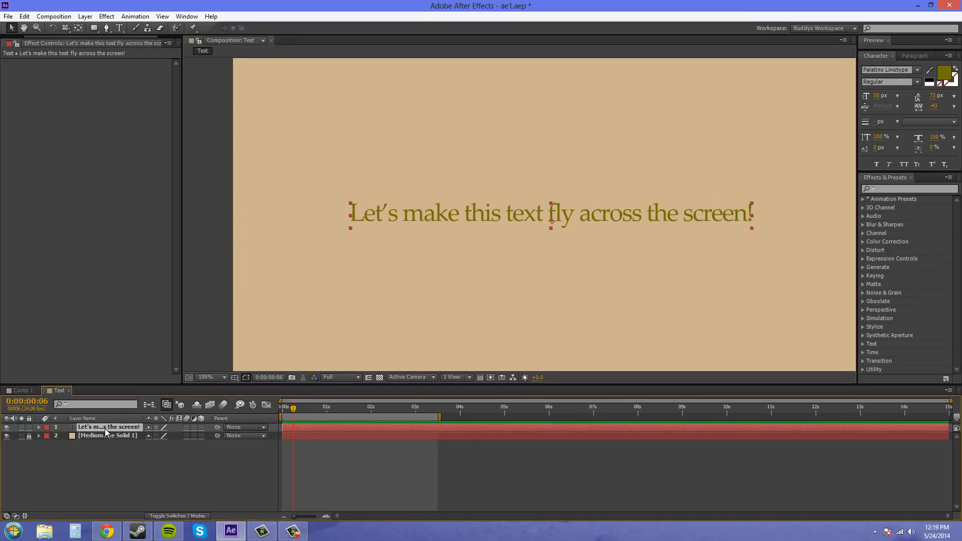
key(comma)
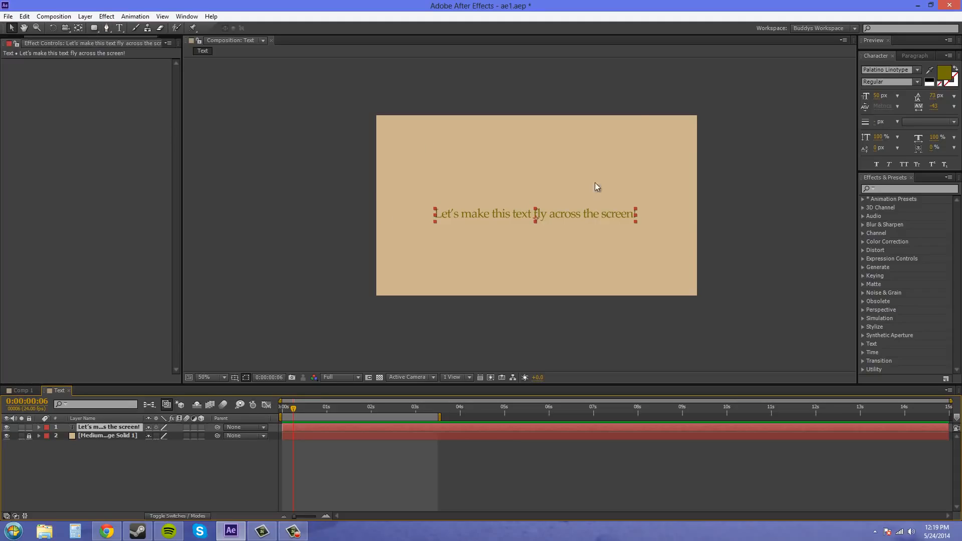
click(106, 28)
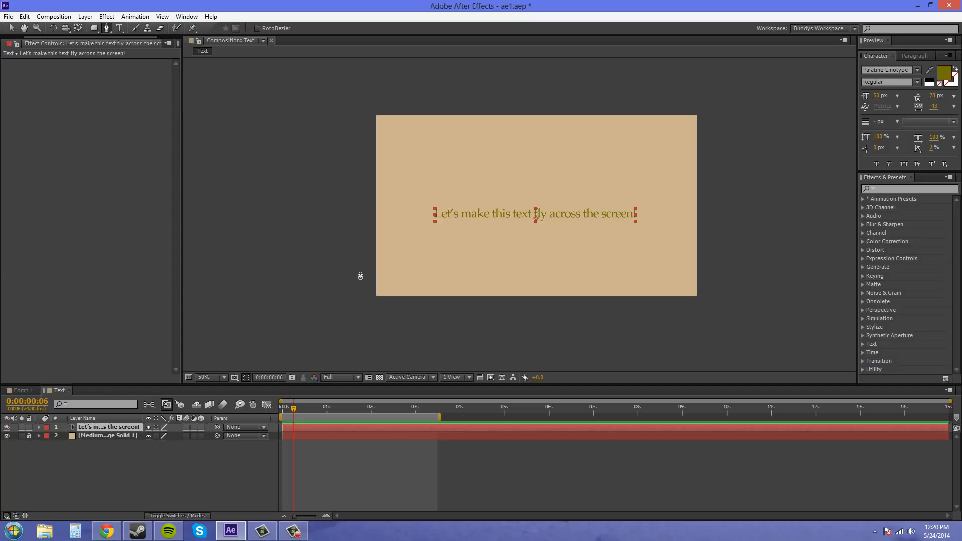
drag(359, 275, 366, 268)
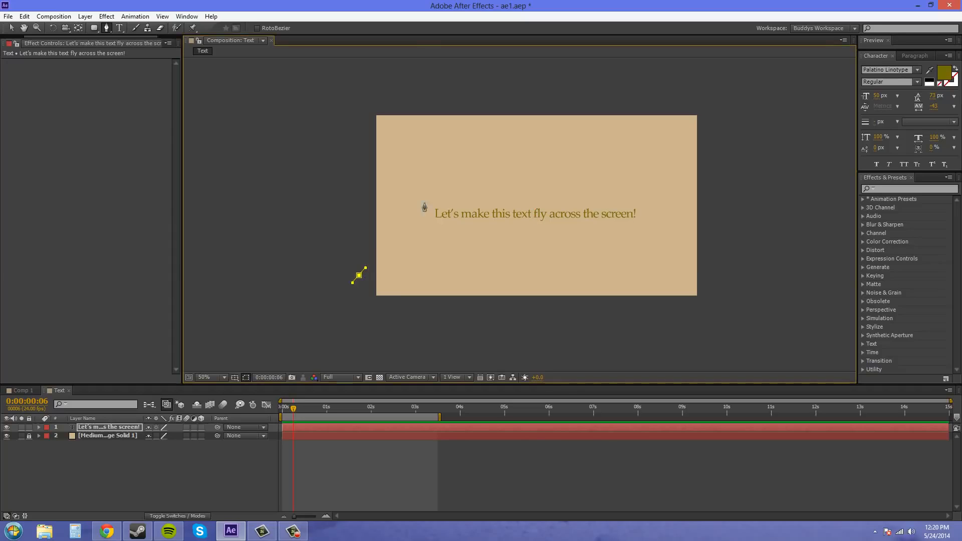
drag(439, 163, 466, 157)
drag(533, 266, 563, 266)
drag(617, 159, 645, 162)
drag(733, 283, 782, 278)
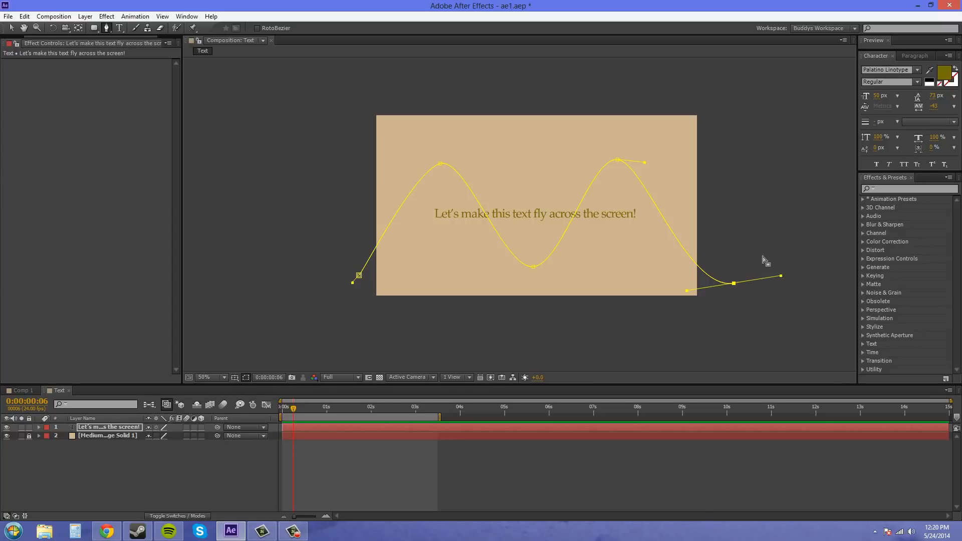
key(ctrl+z)
key(ctrl+z)
key(ctrl+z)
key(ctrl+z)
key(ctrl+z)
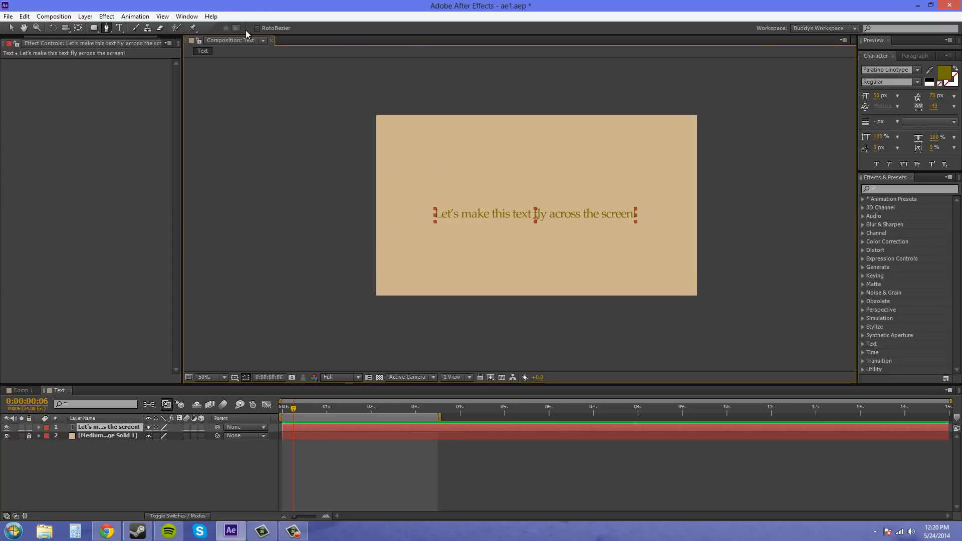
- Draw a five-point RotoBezier wave mask on the text layer, starting beyond the frame's left edge and ending beyond its right edge
click(257, 28)
click(358, 276)
click(462, 159)
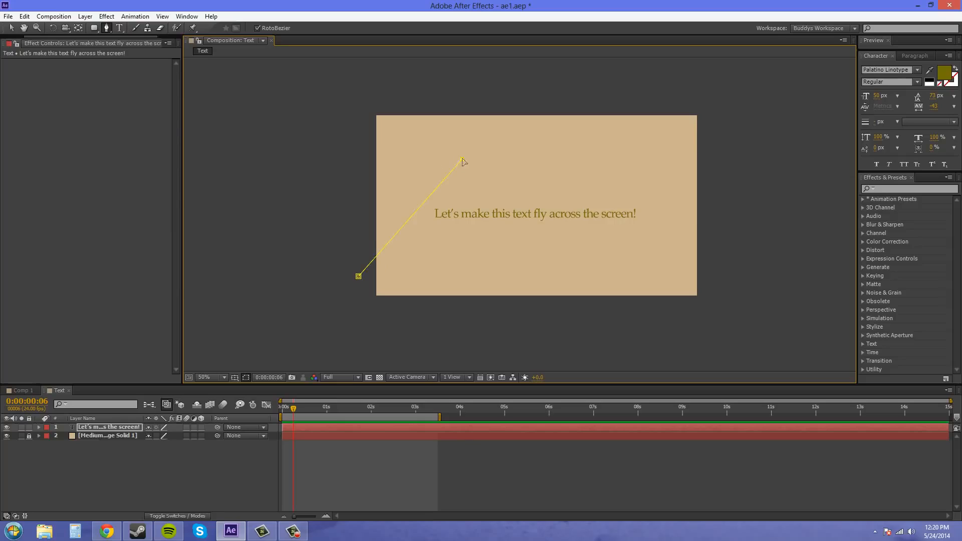
click(558, 258)
click(672, 162)
click(763, 276)
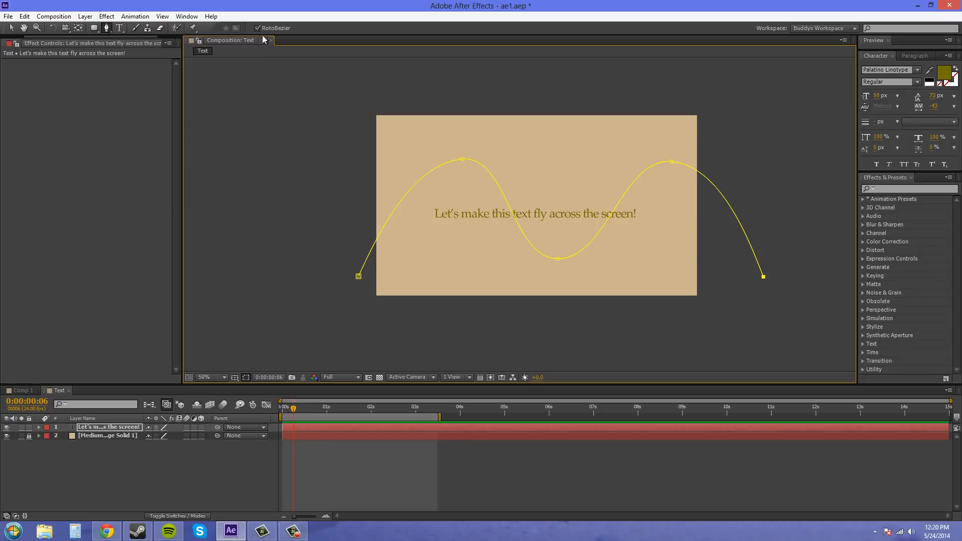
click(12, 28)
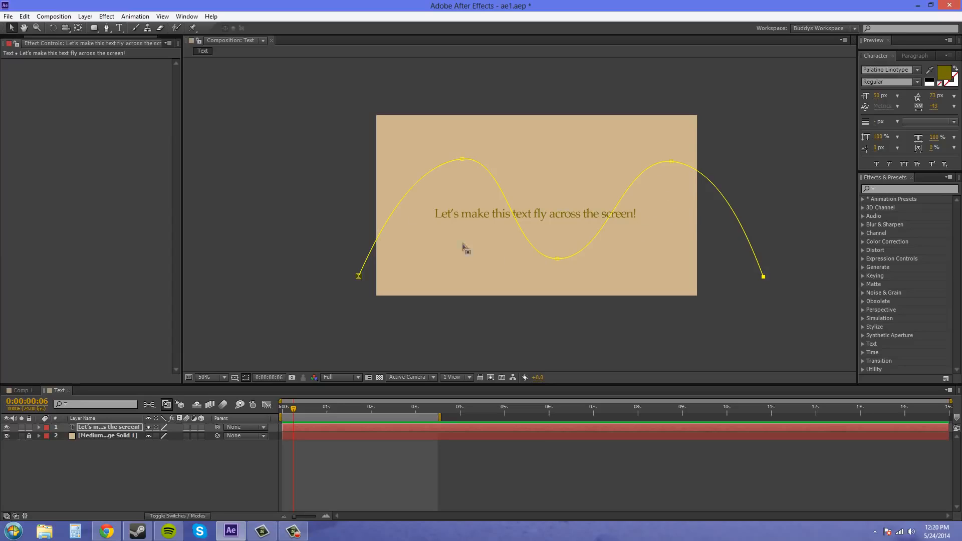
- Attach the text to the wave by setting its Path option to Mask 1, and deselect the layer
click(110, 428)
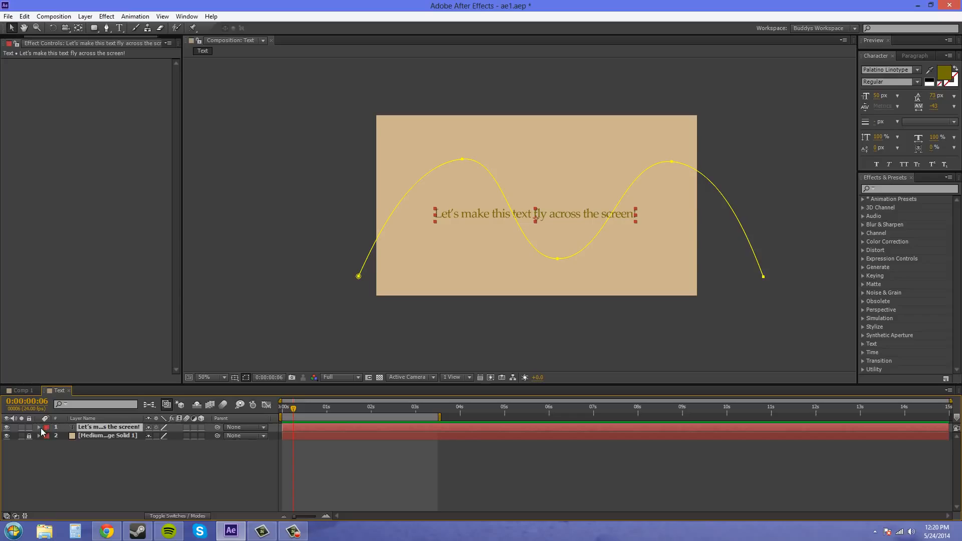
click(38, 427)
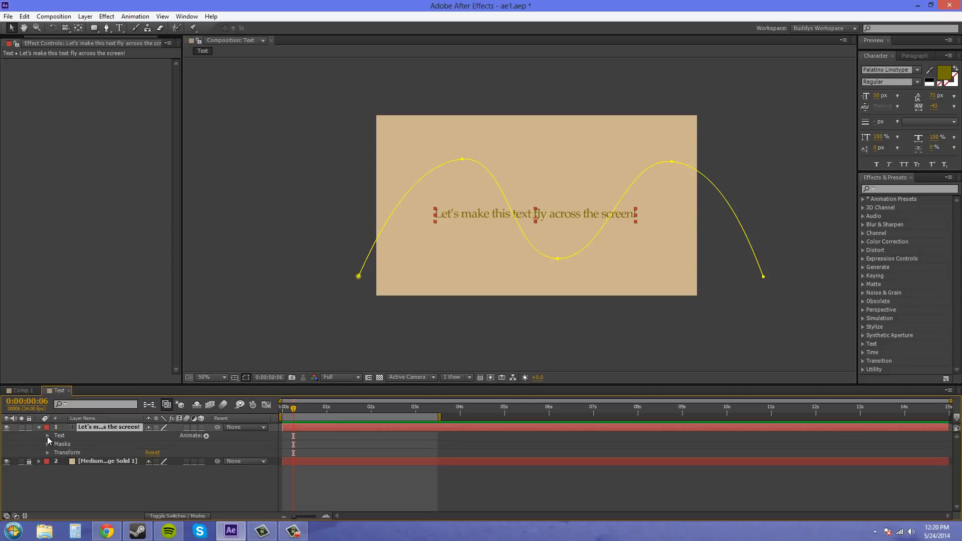
click(47, 436)
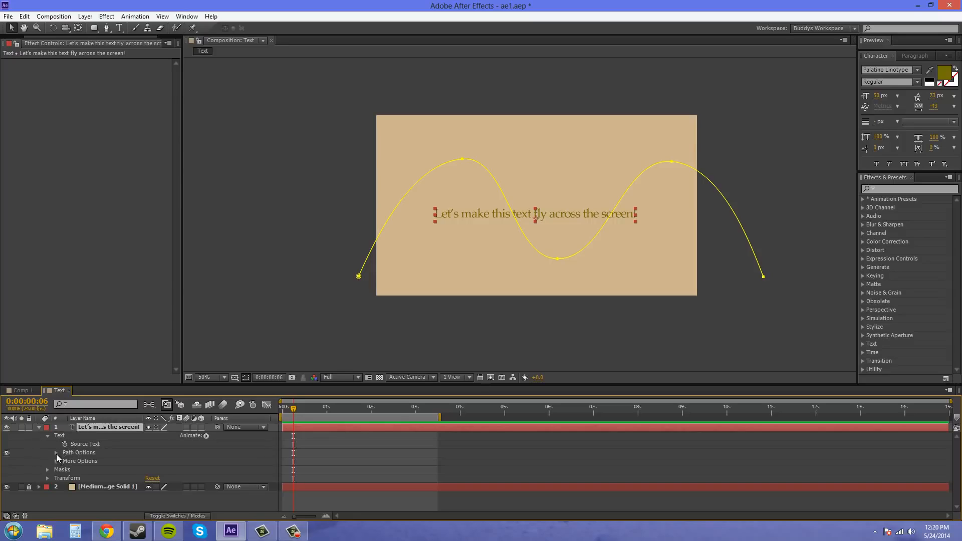
click(56, 453)
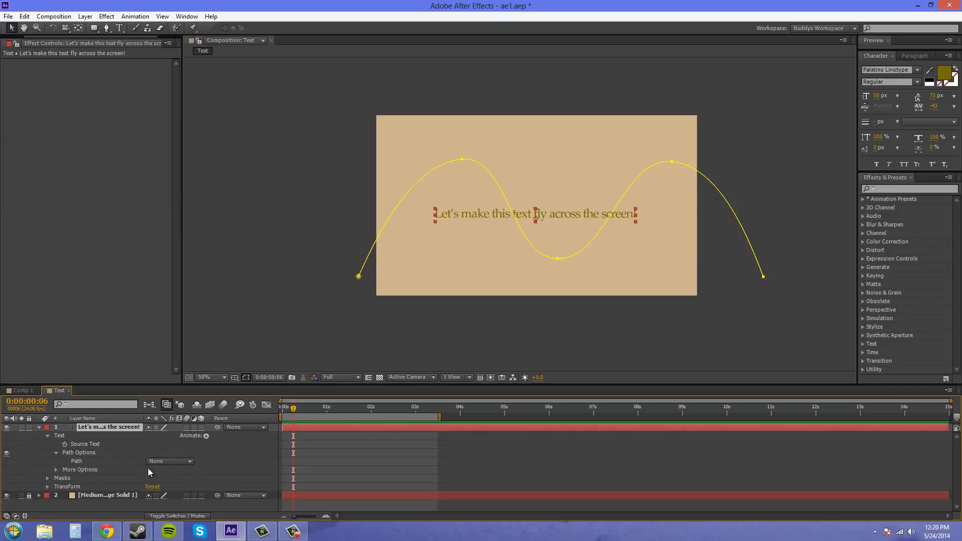
click(186, 460)
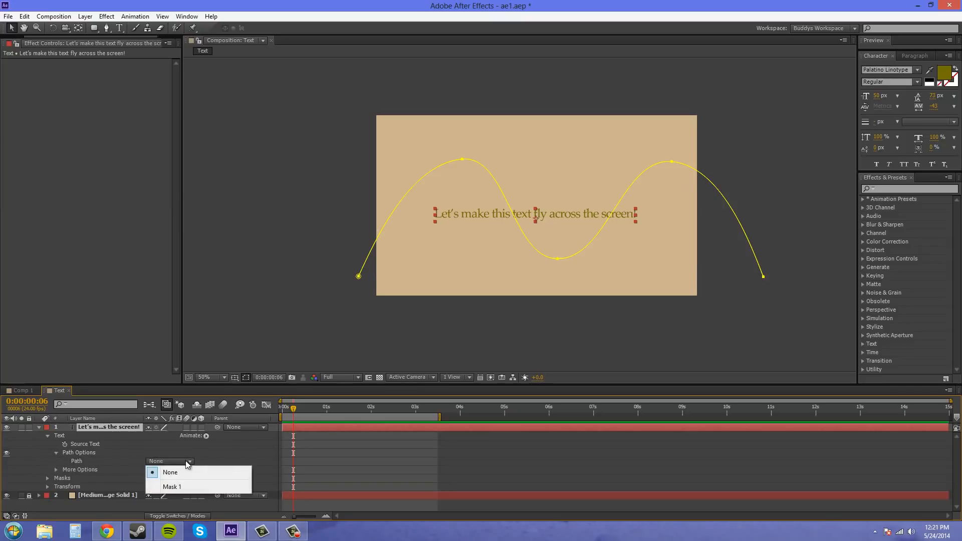
click(176, 488)
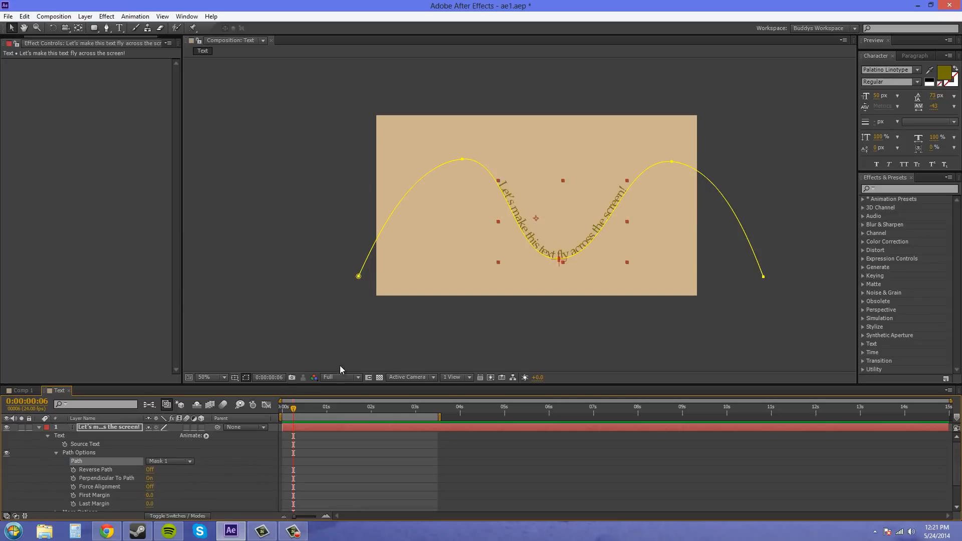
click(427, 312)
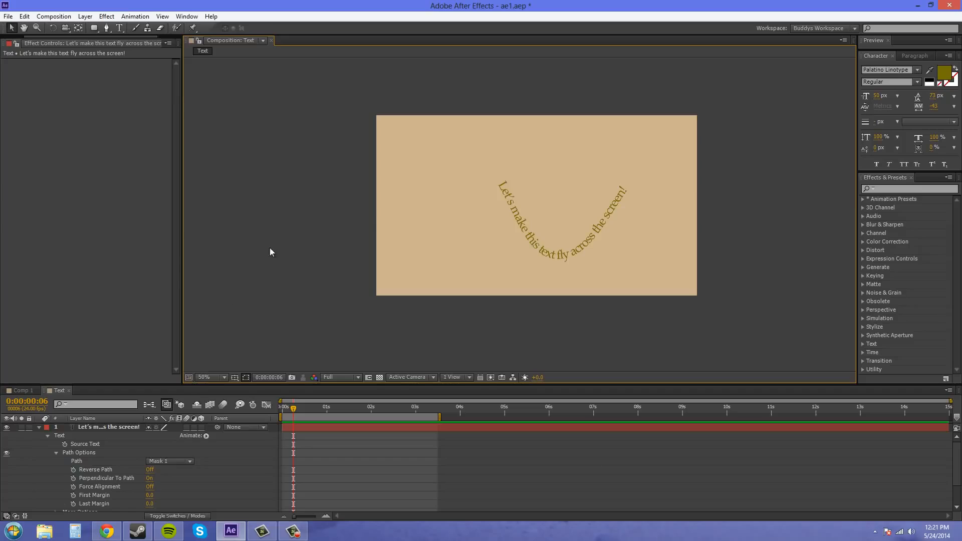
- Try sliding the text along the path with several negative First Margin values, and reset First Margin to 0
scroll(268, 253, down, 2)
scroll(280, 283, up, 4)
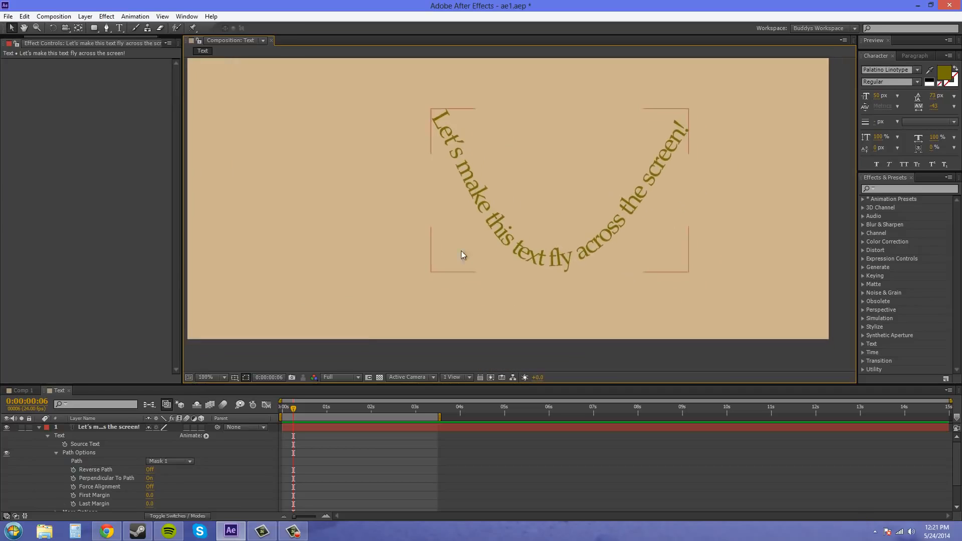
scroll(178, 474, down, 1)
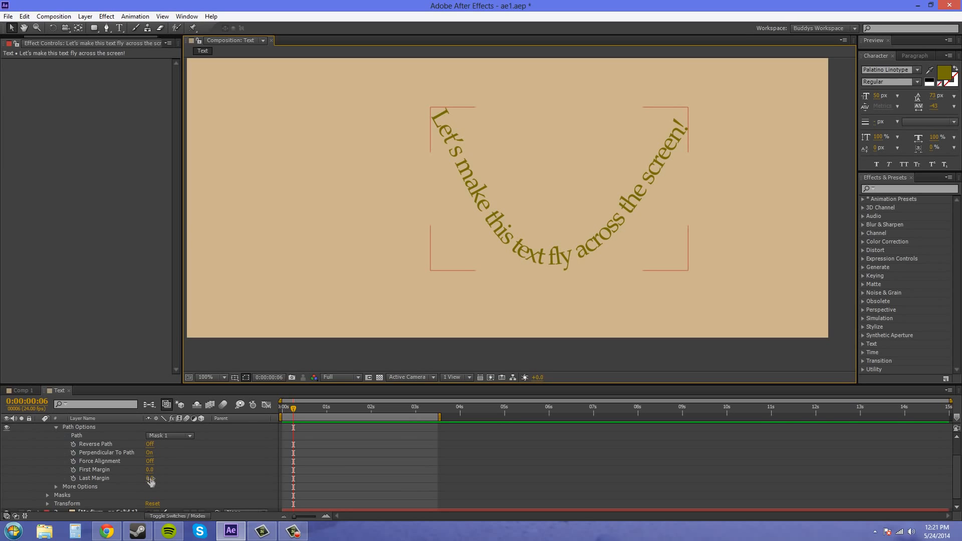
drag(149, 470, 3, 420)
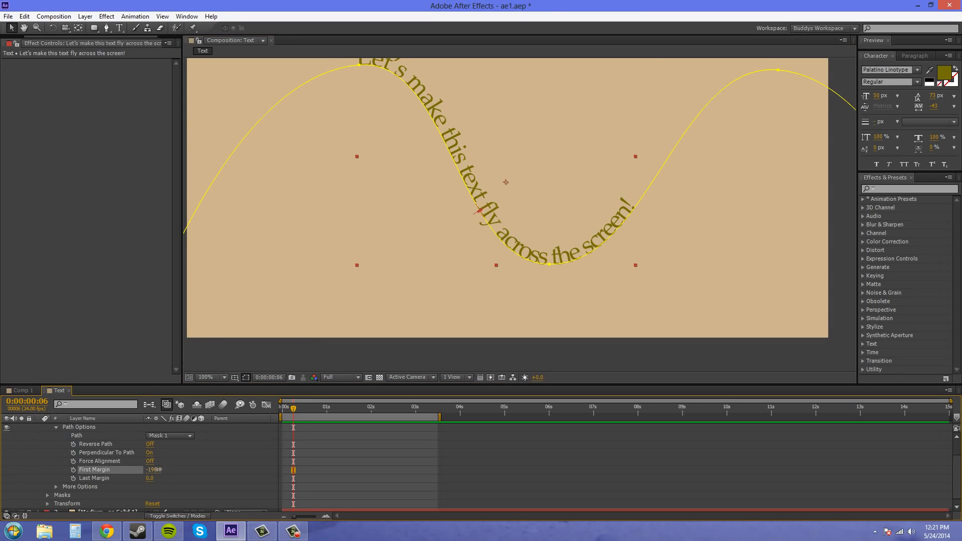
drag(158, 471, 214, 455)
scroll(419, 305, down, 1)
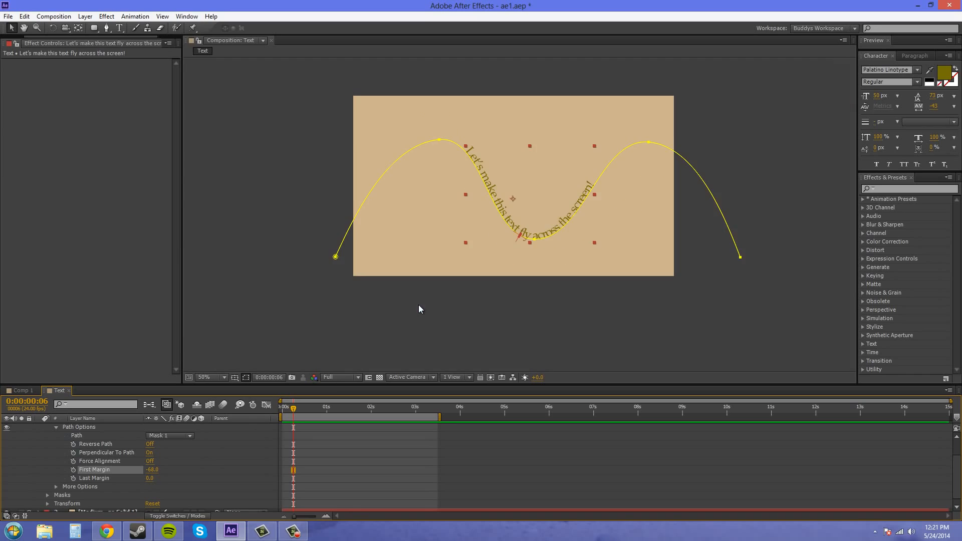
drag(422, 312, 423, 342)
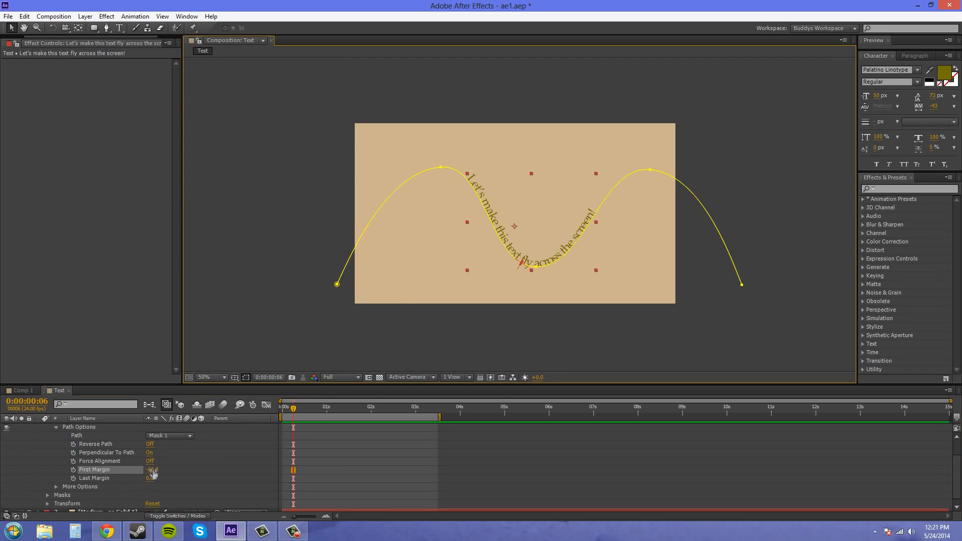
drag(152, 470, 14, 467)
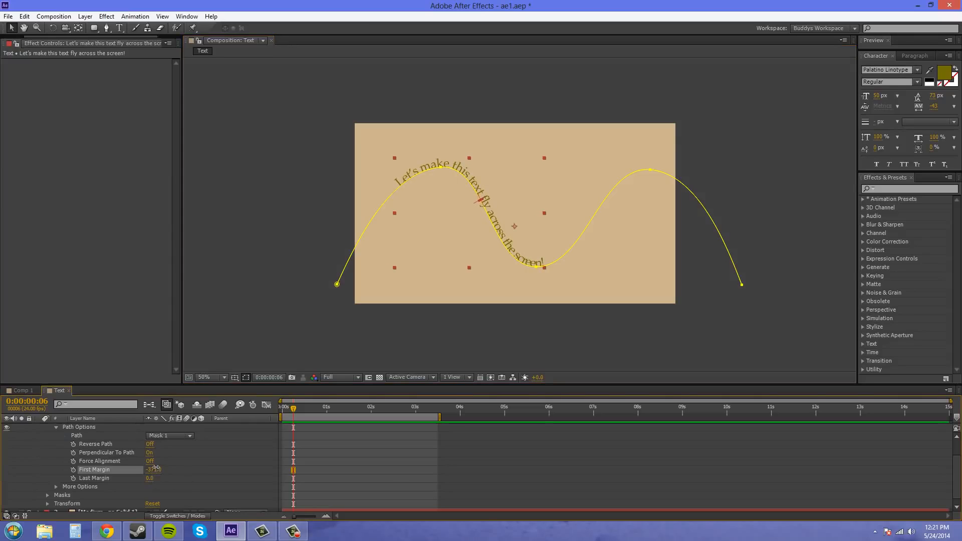
click(156, 469)
text(0)
- Keyframe the text's First Margin at -1594 at 0 seconds and at 1188 at 3 seconds
drag(294, 410, 246, 415)
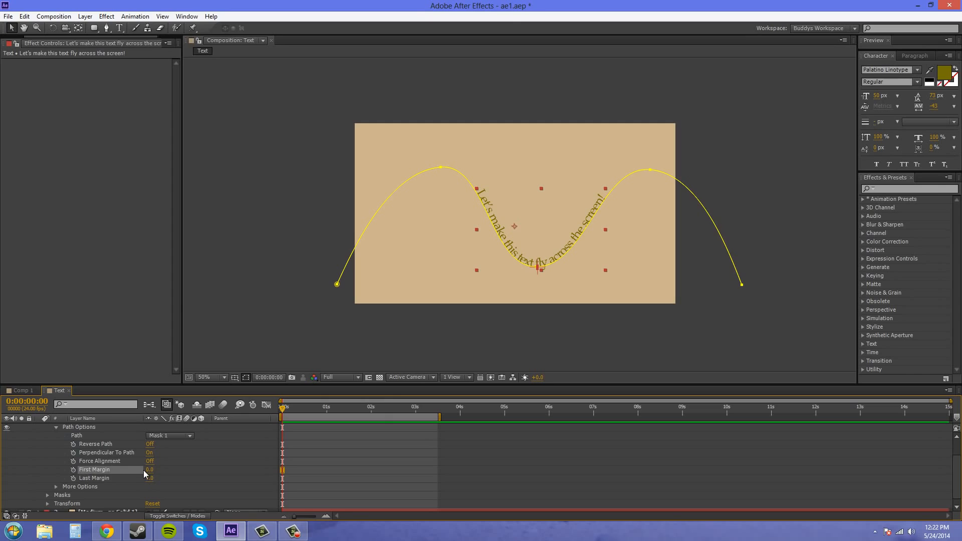
click(74, 469)
drag(146, 470, 50, 459)
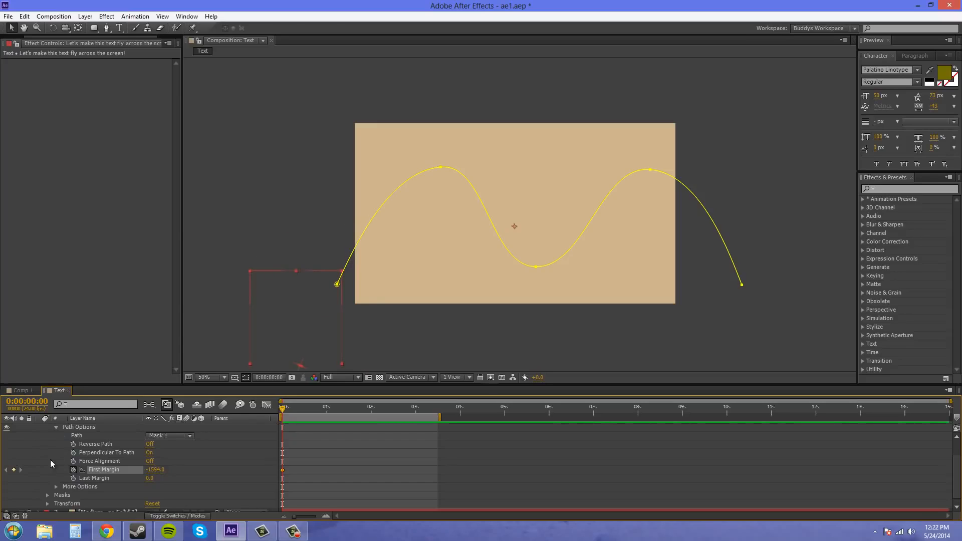
drag(282, 412, 416, 411)
drag(157, 474, 301, 473)
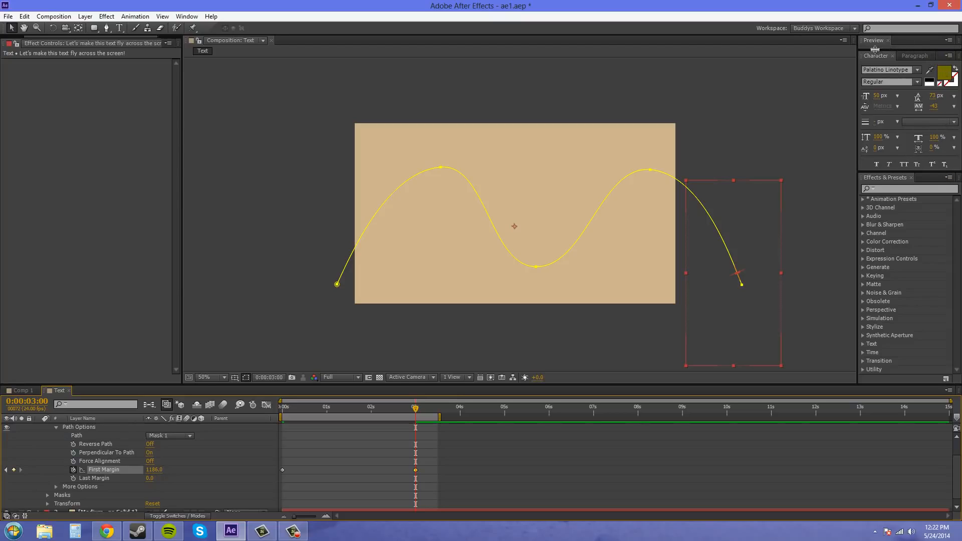
- Reveal the playback controls and play a preview of the text moving along the path
drag(874, 50, 875, 59)
click(942, 52)
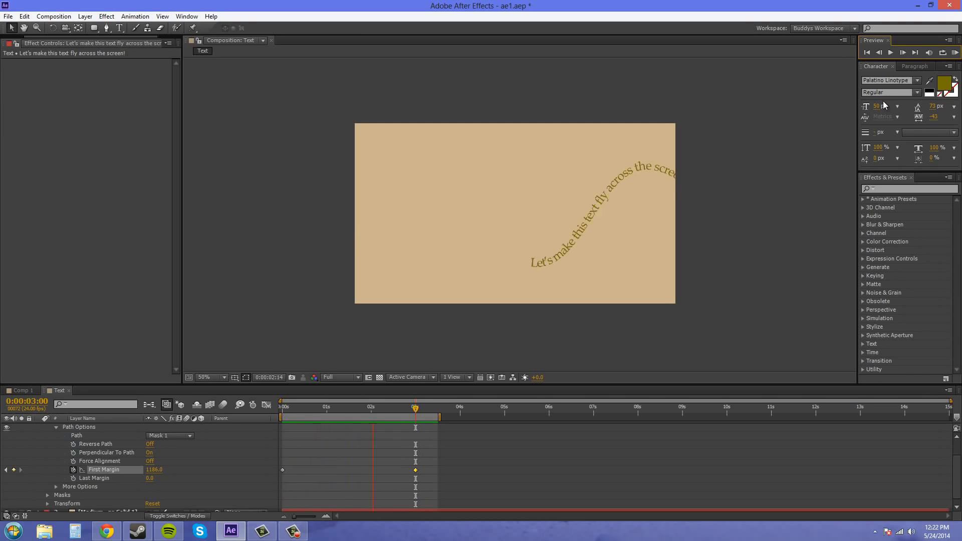
- Delete both First Margin keyframes of the text layer and reset First Margin to 0
click(954, 54)
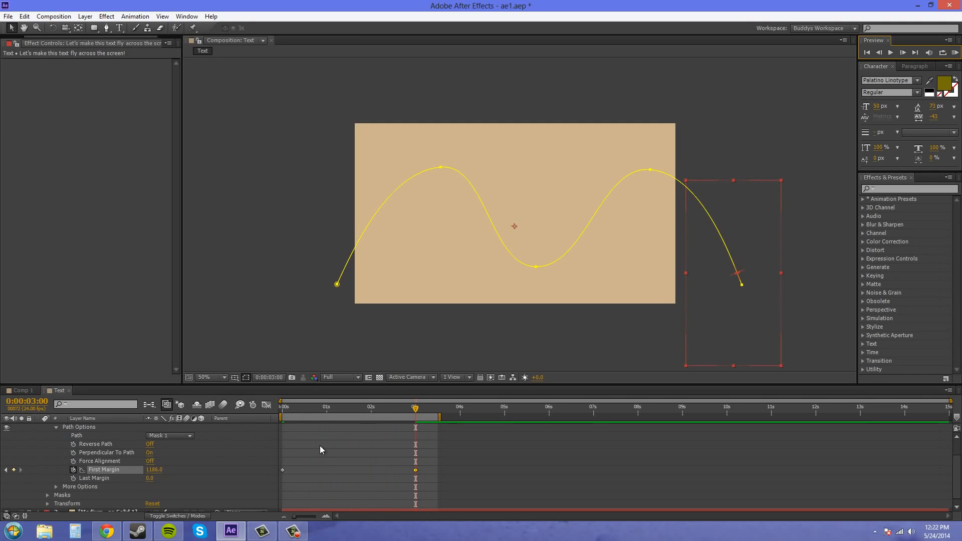
drag(428, 468, 277, 480)
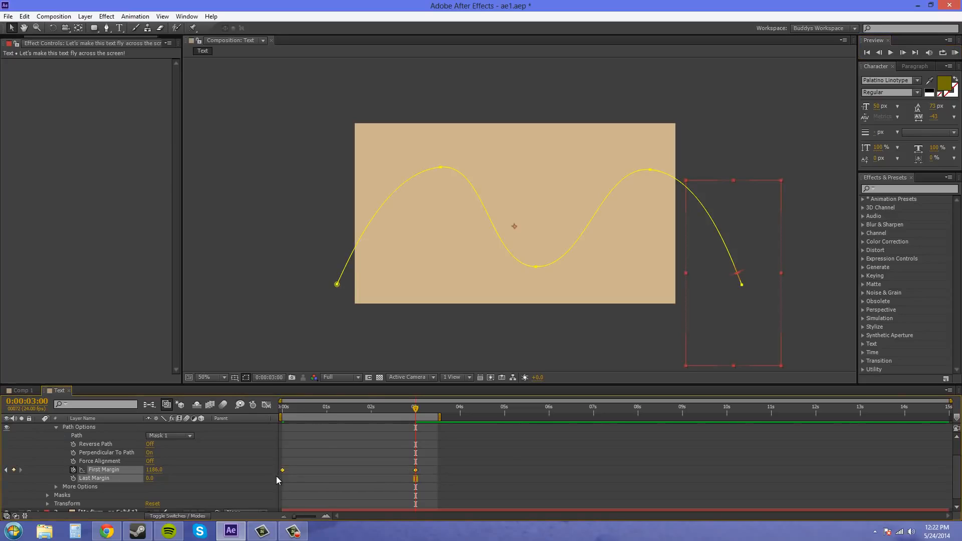
key(Delete)
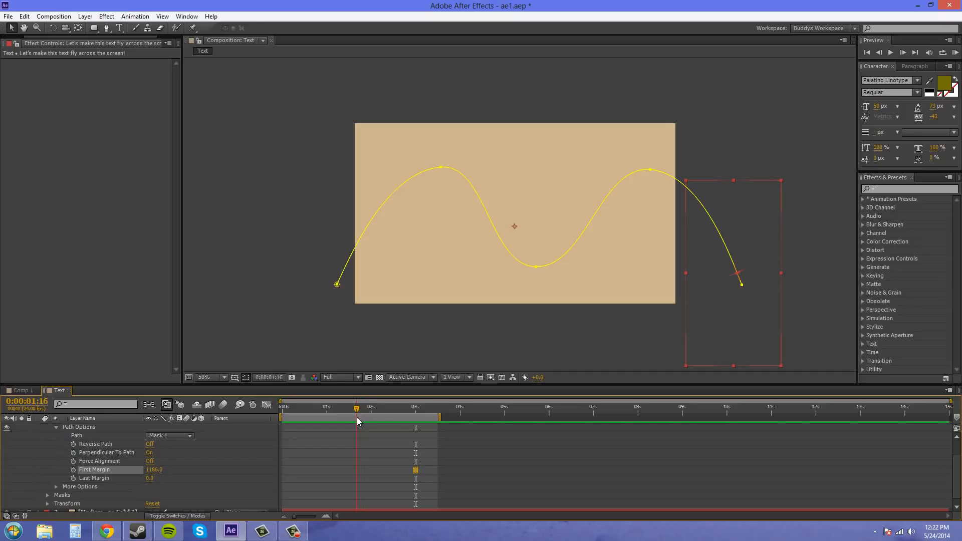
drag(151, 470, 147, 471)
click(154, 470)
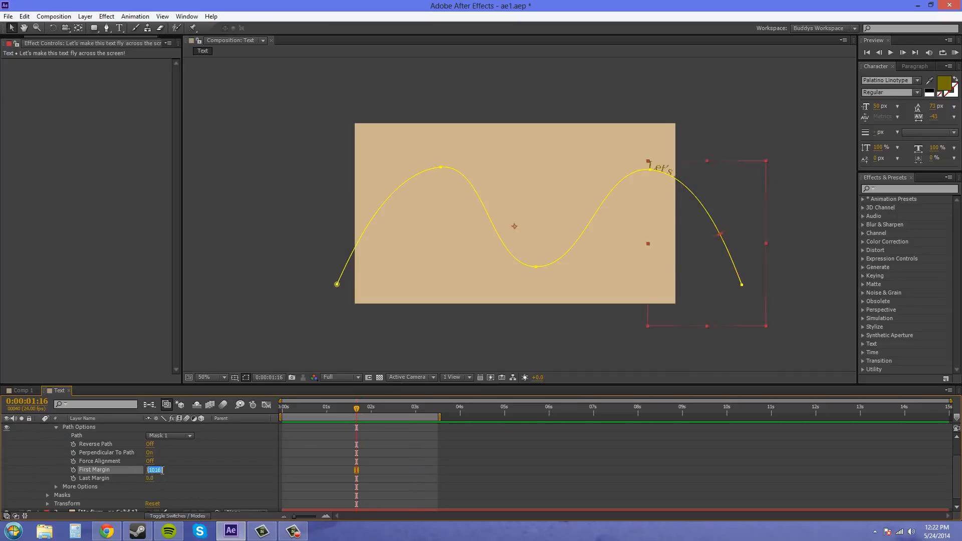
text(0)
click(197, 477)
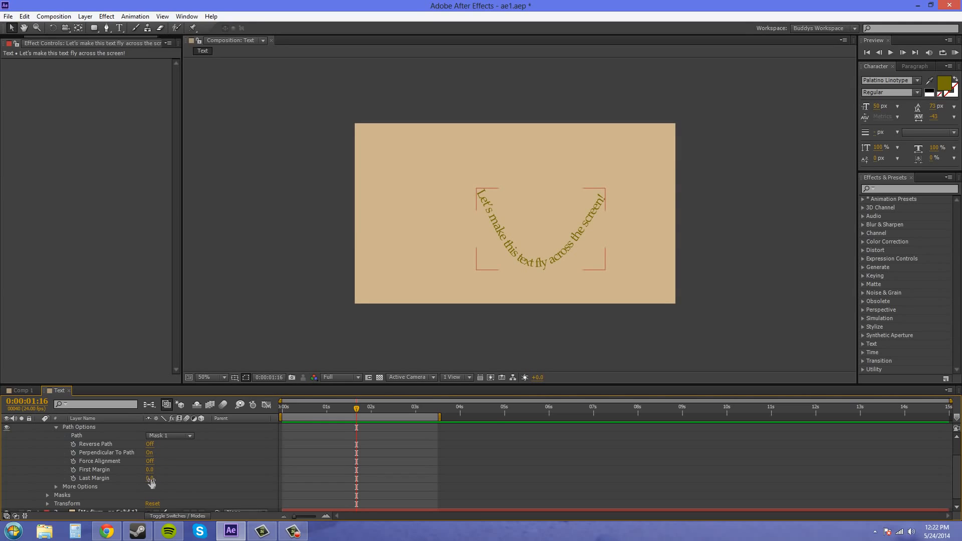
- Try shifting the text along the path with Last Margin at 684 and First Margin at -522, and reset both margins to 0
mouse_move(150, 478)
mouse_down()
mouse_move(2, 467)
mouse_move(639, 473)
mouse_move(185, 460)
mouse_move(395, 457)
mouse_move(569, 469)
mouse_up()
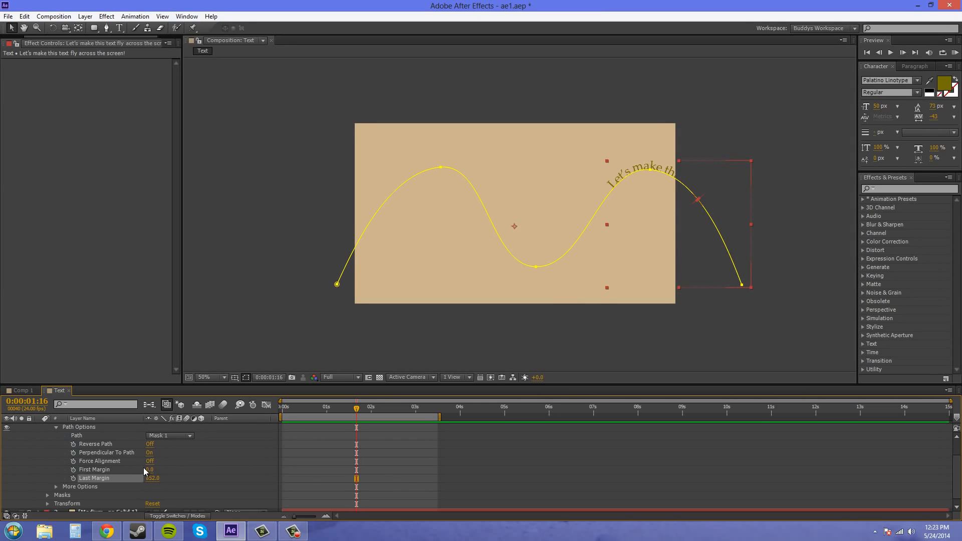
drag(152, 477, 87, 478)
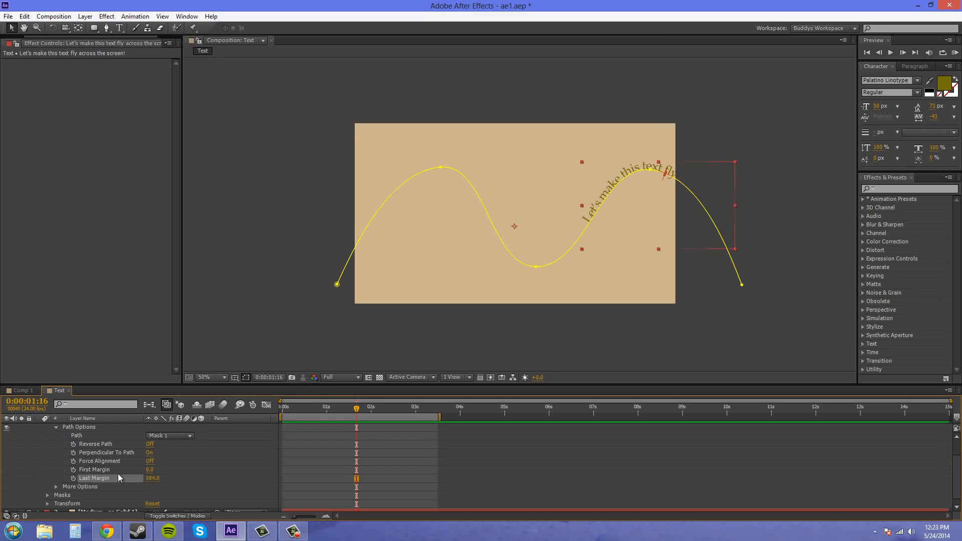
drag(149, 469, 101, 432)
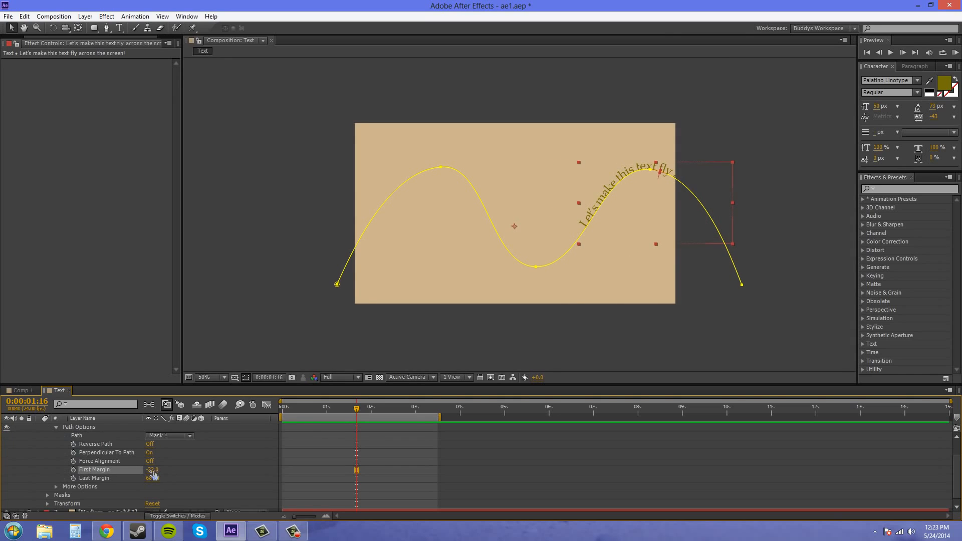
drag(152, 469, 130, 470)
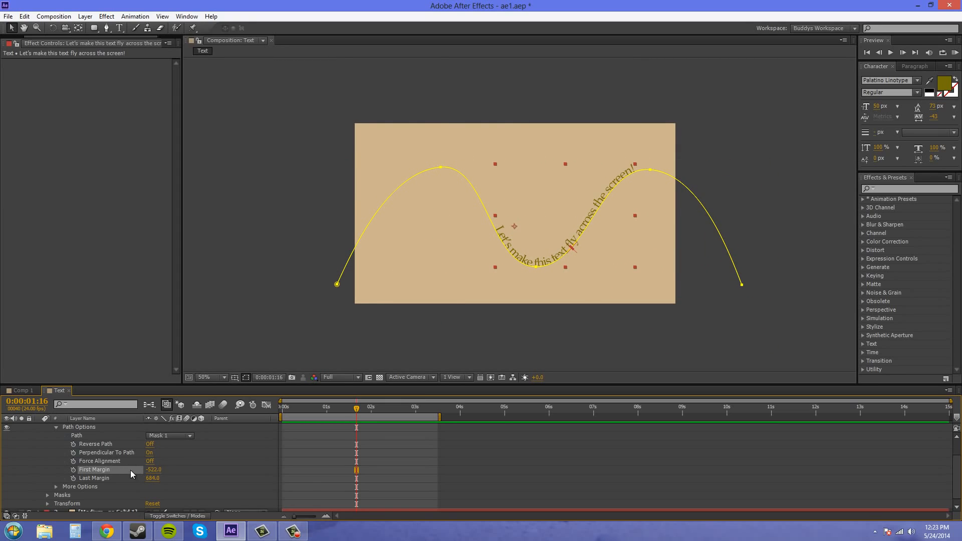
click(153, 469)
text(0)
key(Tab)
click(209, 478)
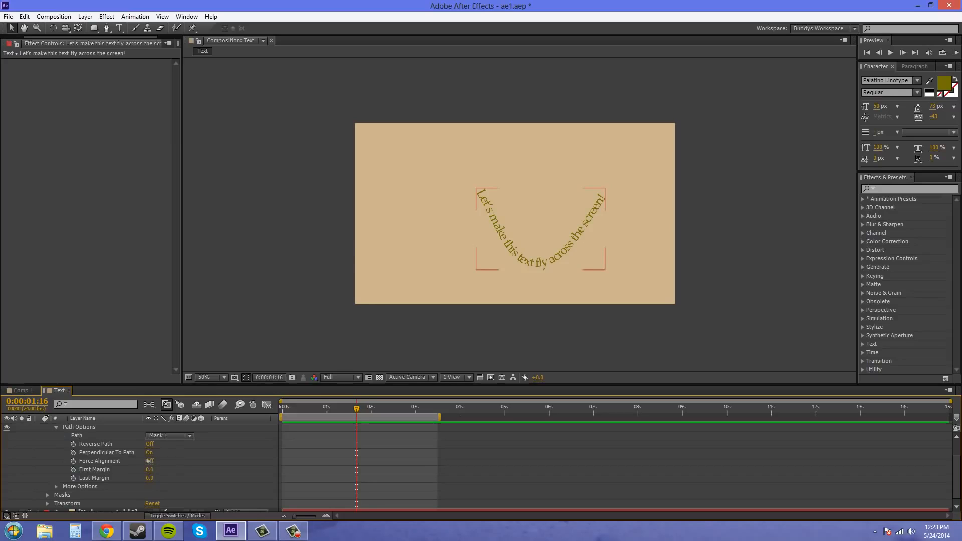
- Try Force Alignment with First Margin at 550 and Last Margin at -600, and compare the text spacing with Force Alignment off
click(149, 461)
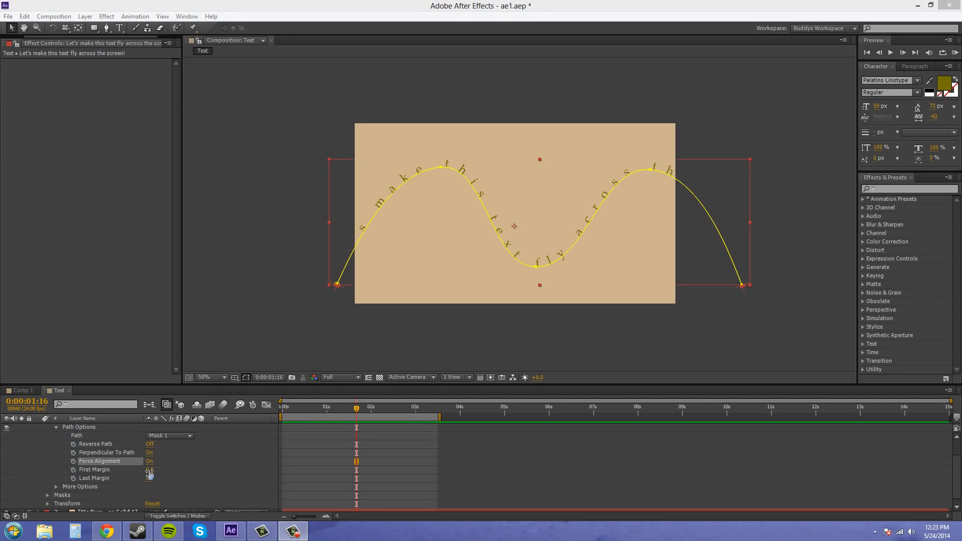
drag(149, 469, 118, 477)
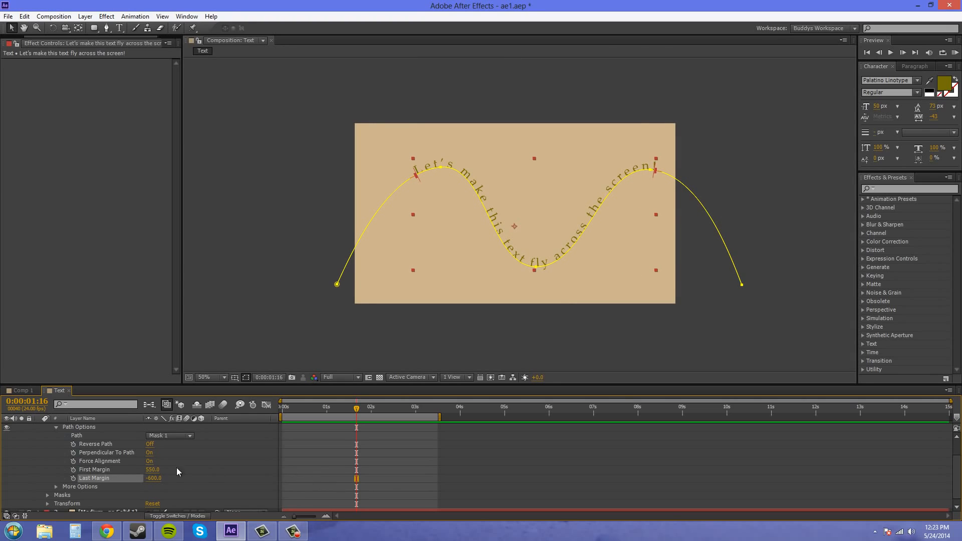
click(148, 461)
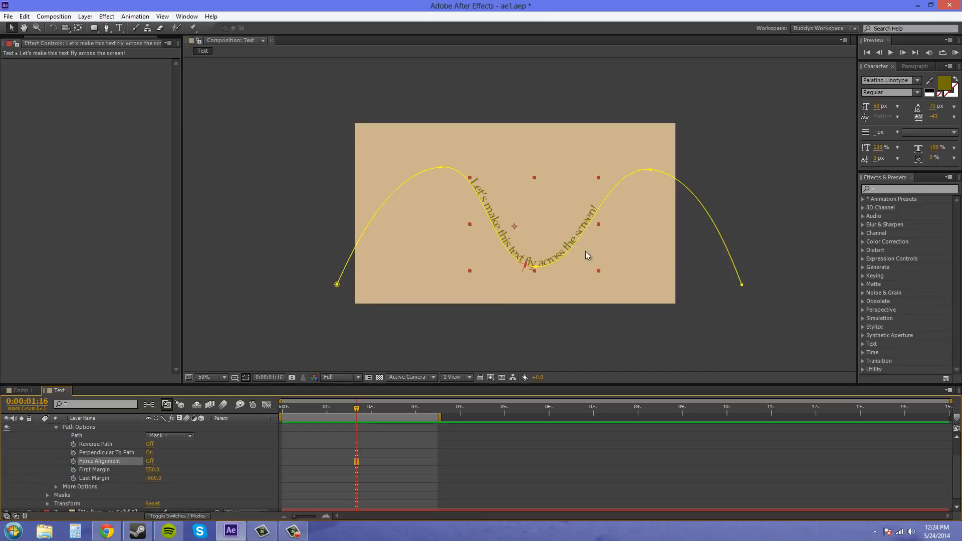
key(period)
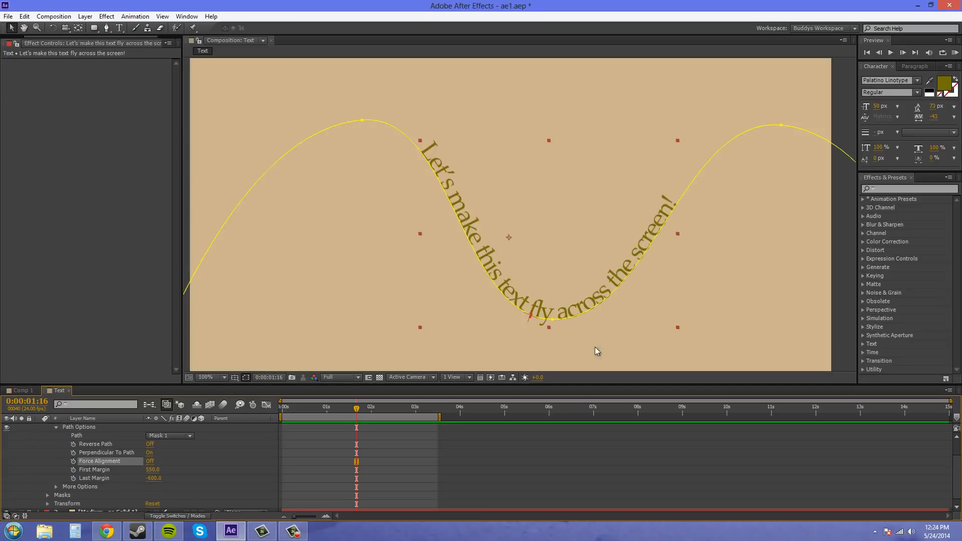
key(comma)
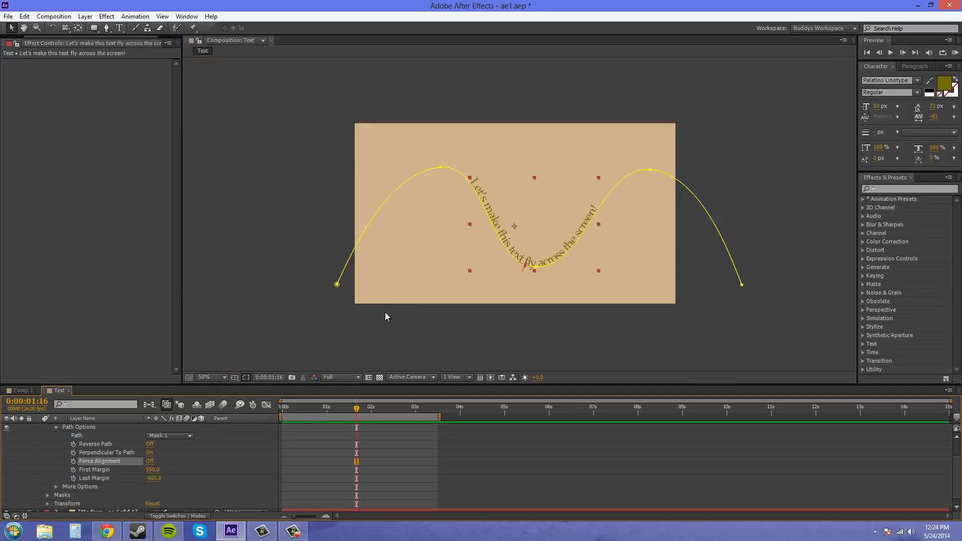
- With Force Alignment back on, reset First Margin and Last Margin to 0, and turn Force Alignment off again
click(149, 461)
click(154, 470)
text(0)
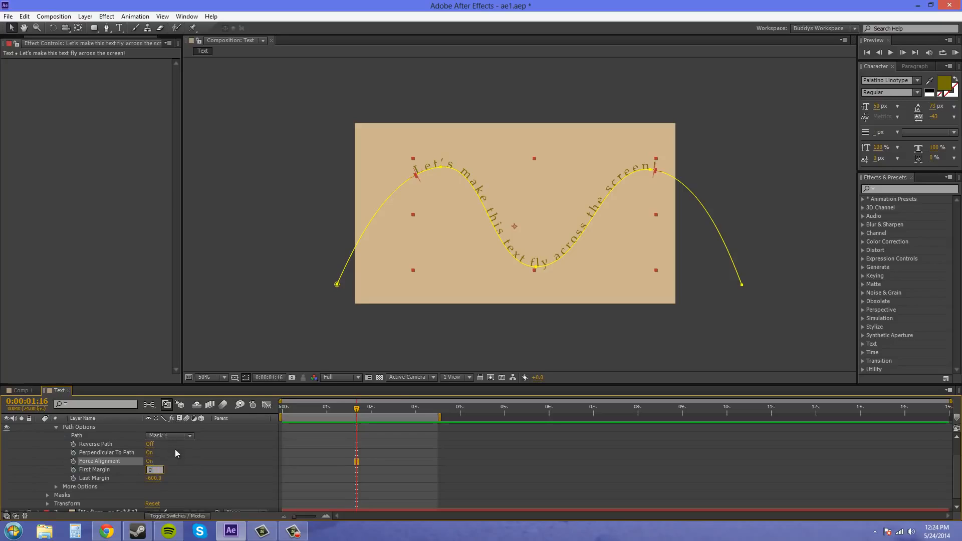
key(Tab)
text(0)
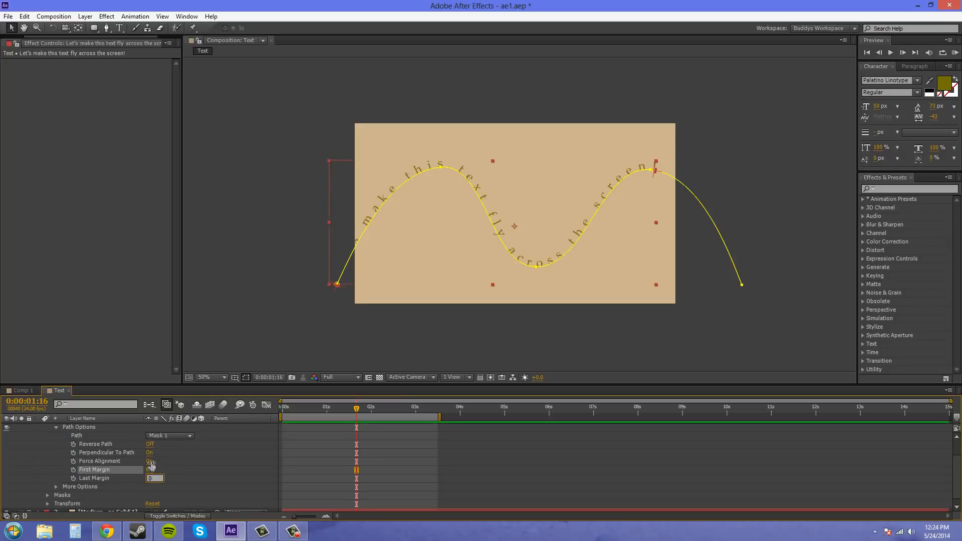
click(149, 461)
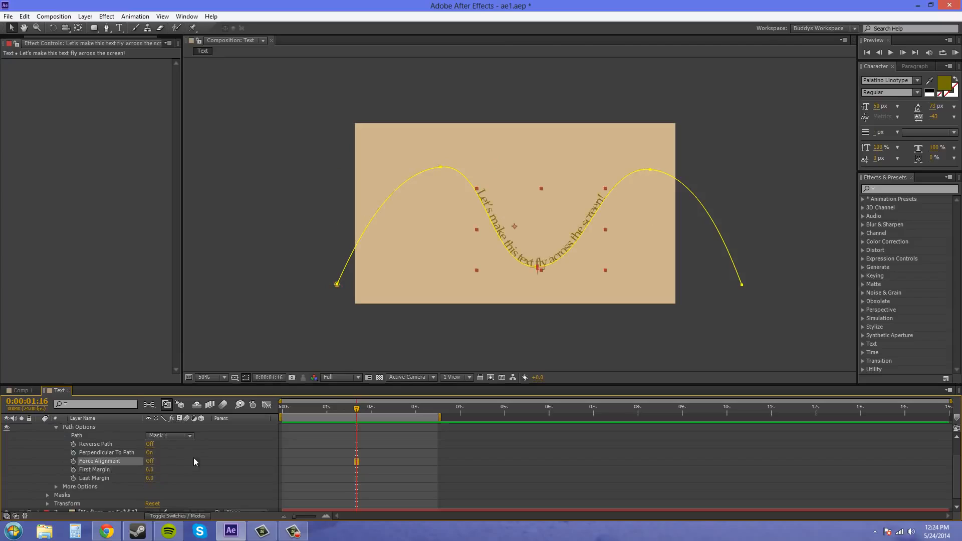
- Turn Perpendicular To Path off to inspect the upright letters up close, and turn it on again
click(149, 452)
click(644, 255)
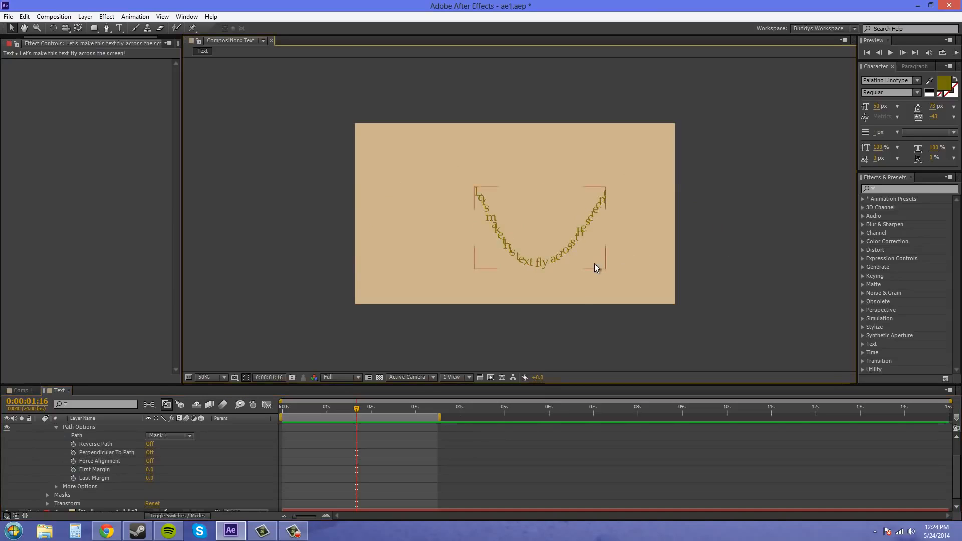
key(period)
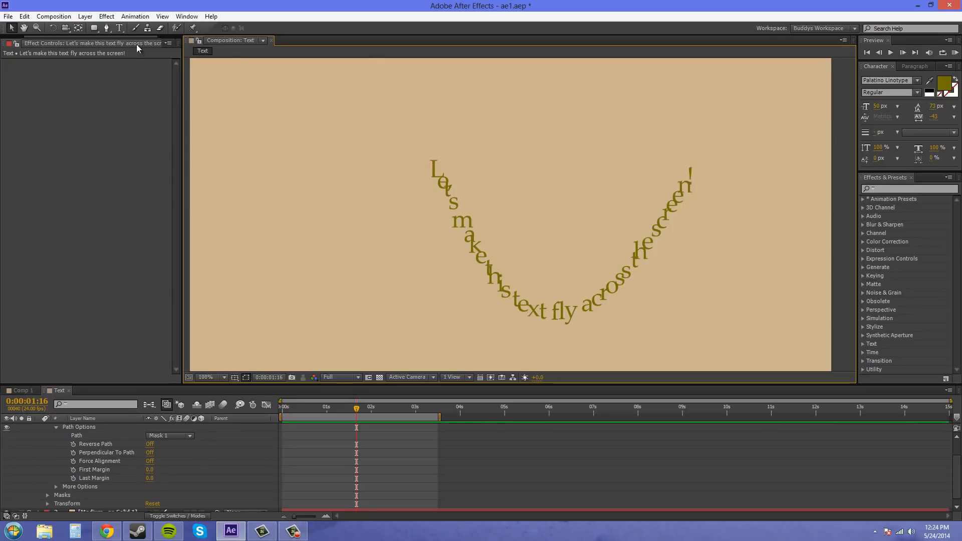
key(comma)
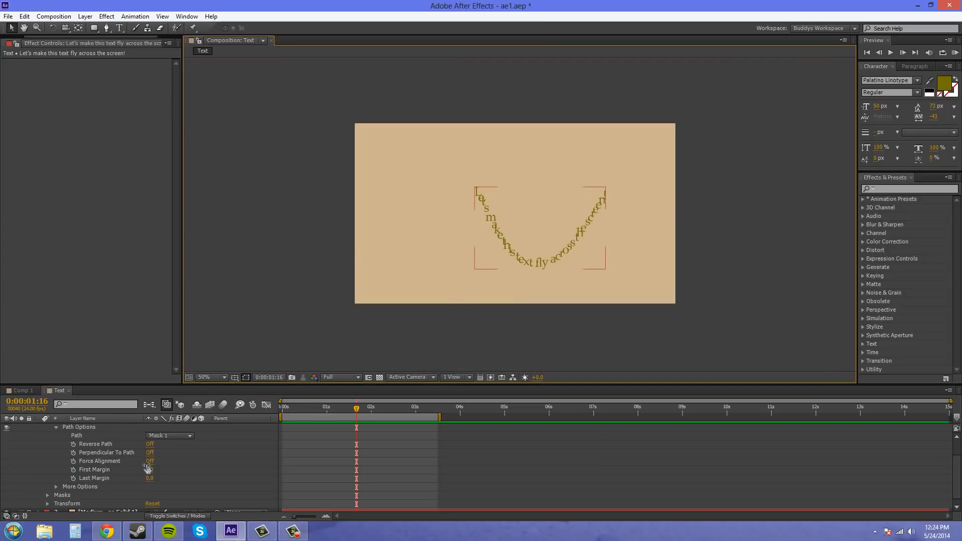
click(150, 452)
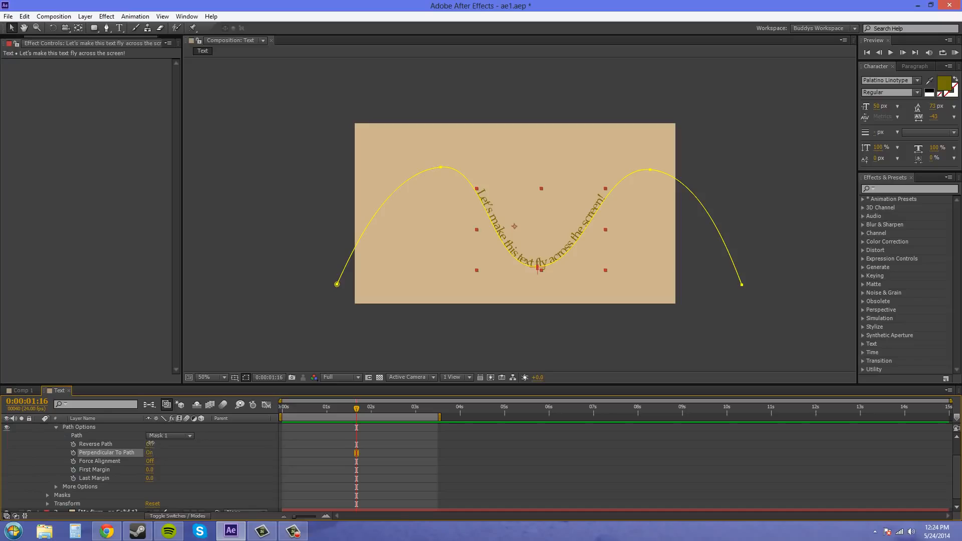
- Toggle Reverse Path on and off to compare the text direction, leaving it off
click(150, 444)
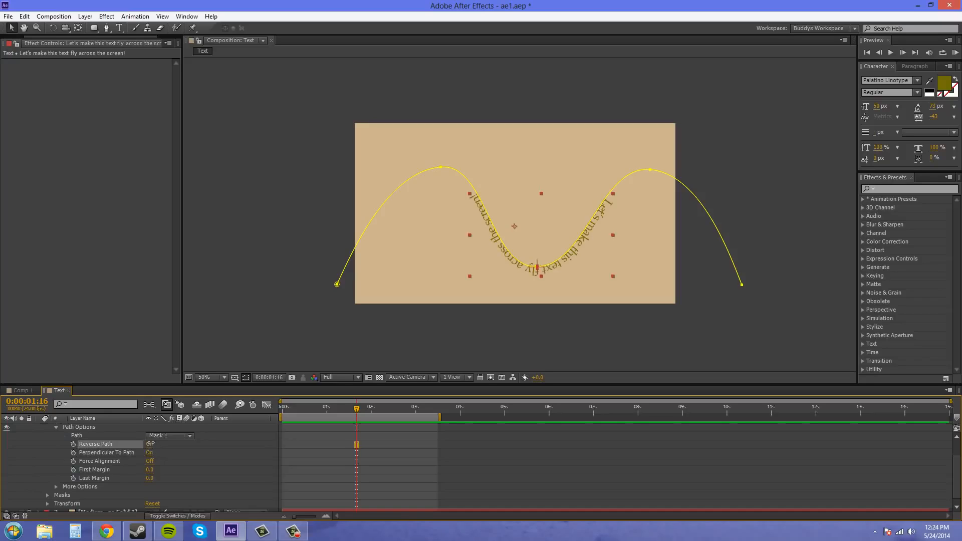
click(150, 444)
click(150, 444)
click(150, 444)
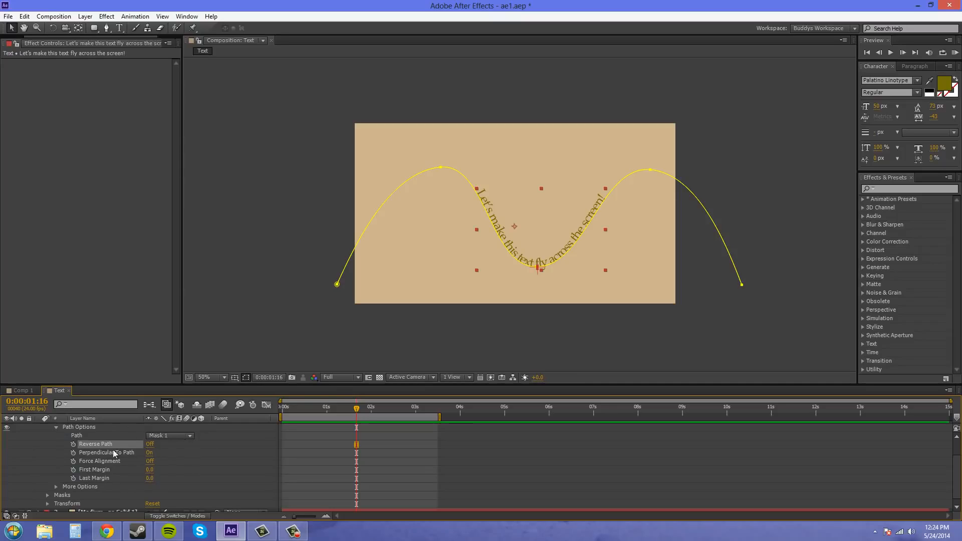
- Turn on Force Alignment and Reverse Path, and set First Margin to 651 and Last Margin to -251
click(150, 461)
click(150, 444)
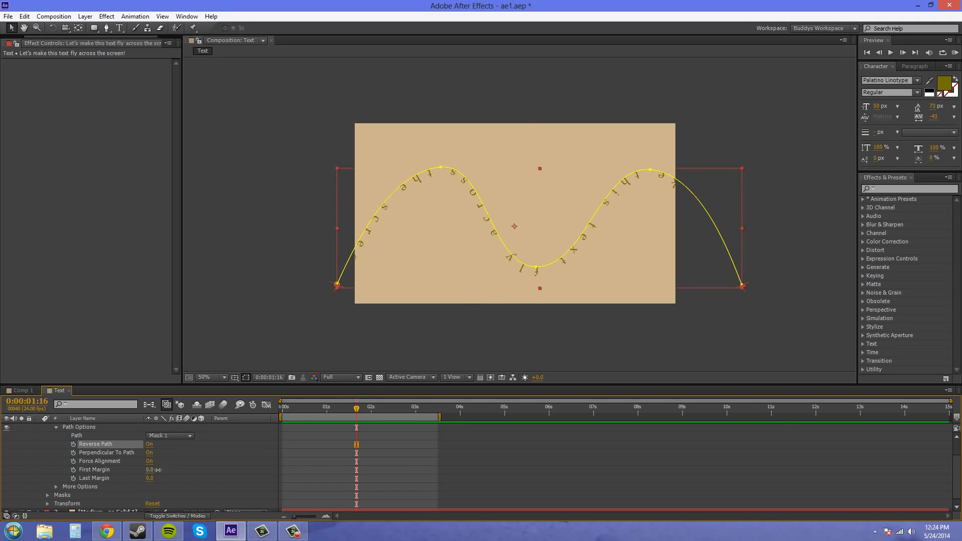
drag(149, 469, 245, 477)
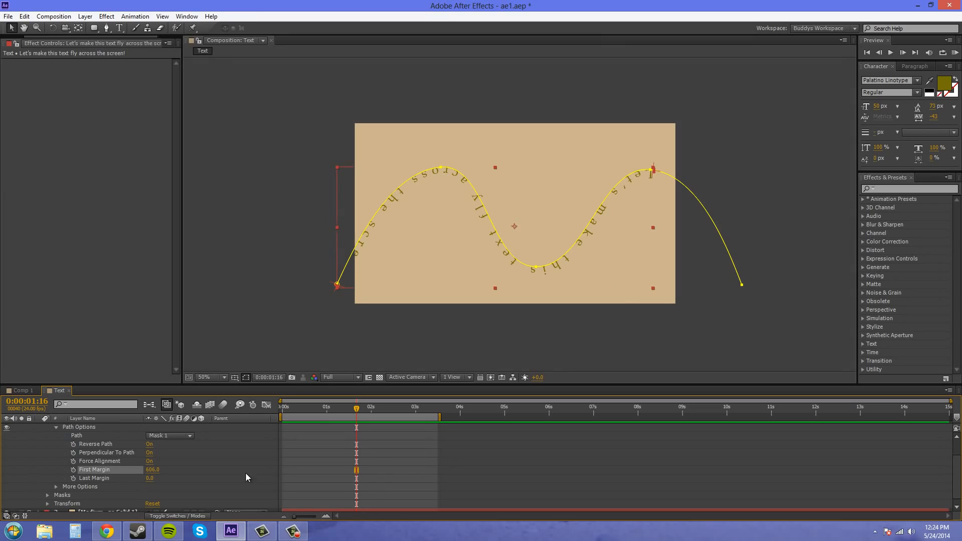
drag(162, 478, 16, 455)
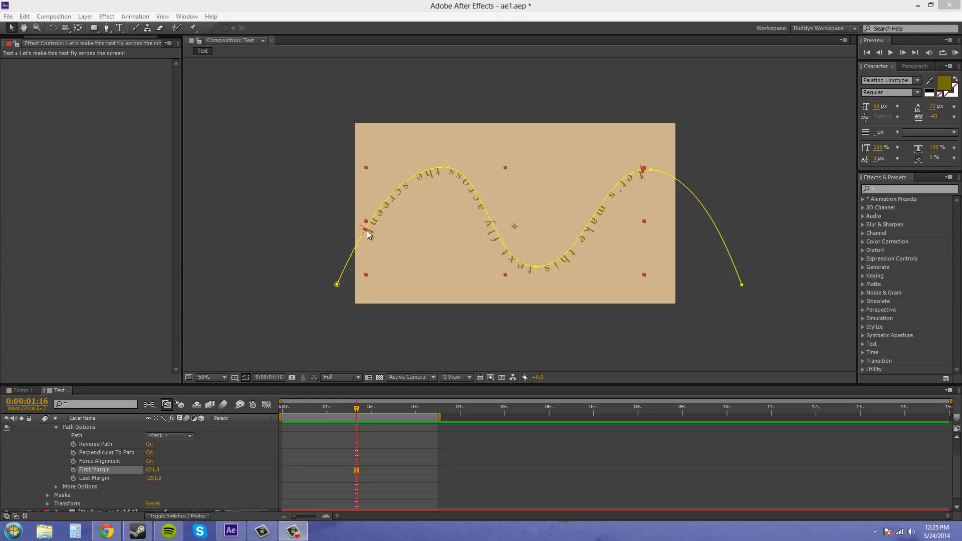
- Turn off Reverse Path, reposition the margin handles on the wave to First Margin about 347.9 and Last Margin about -614.2, and deselect the layer
click(149, 444)
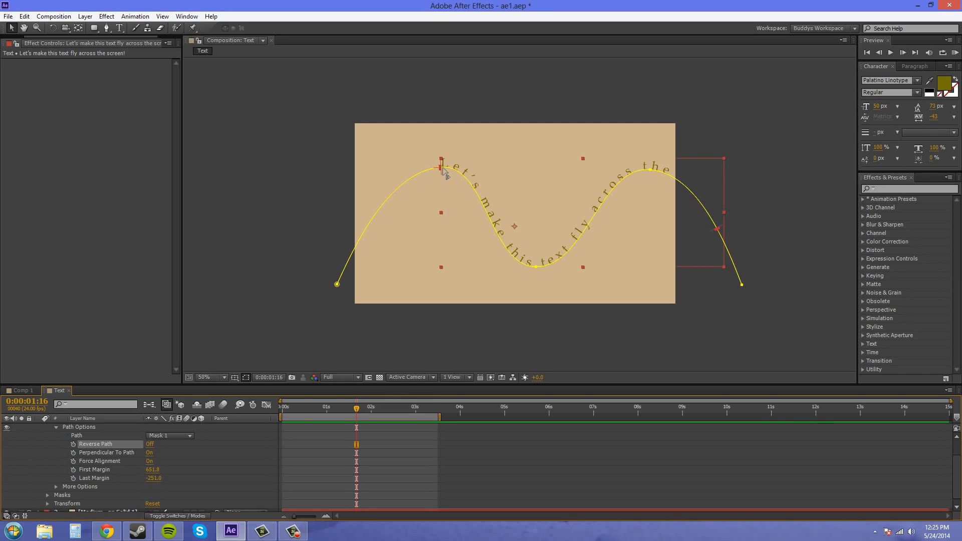
drag(444, 173, 379, 209)
drag(717, 233, 597, 209)
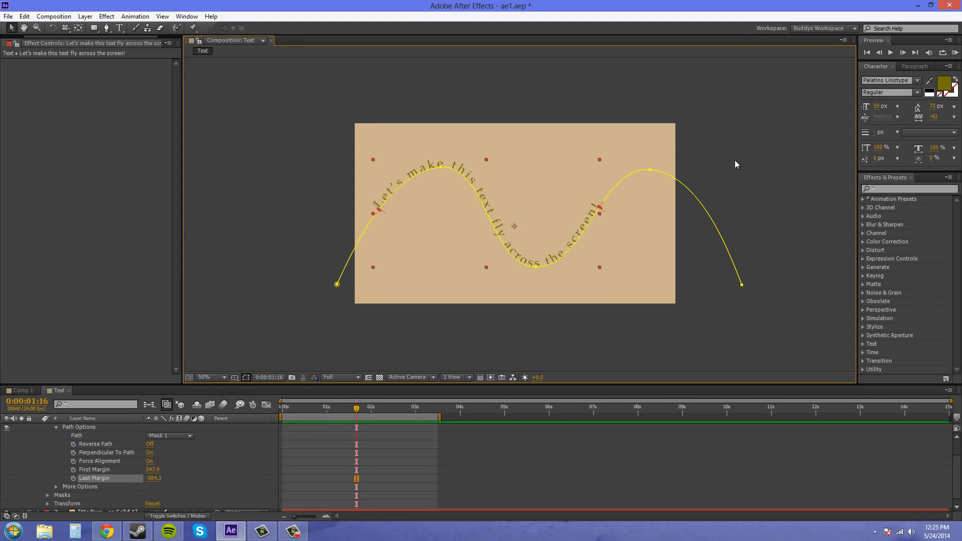
drag(602, 213, 651, 178)
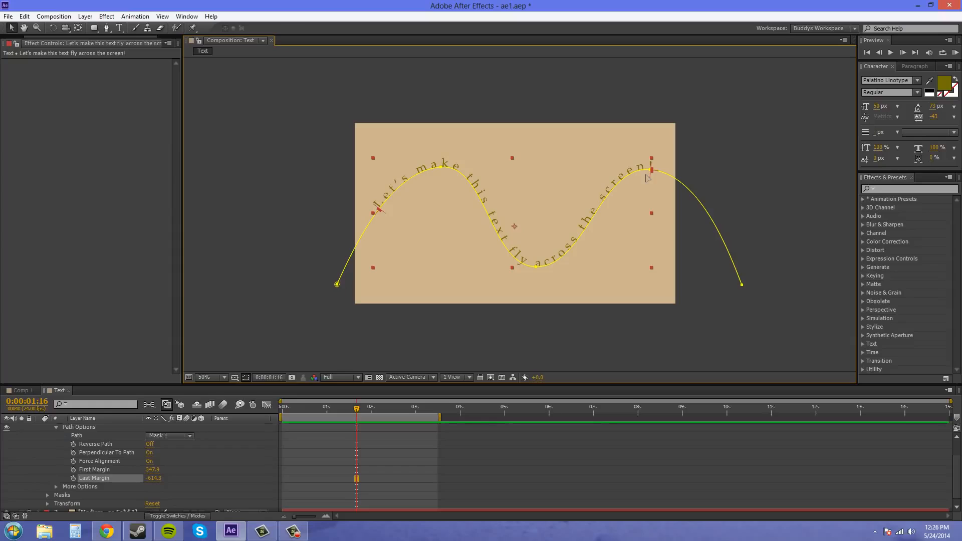
click(758, 156)
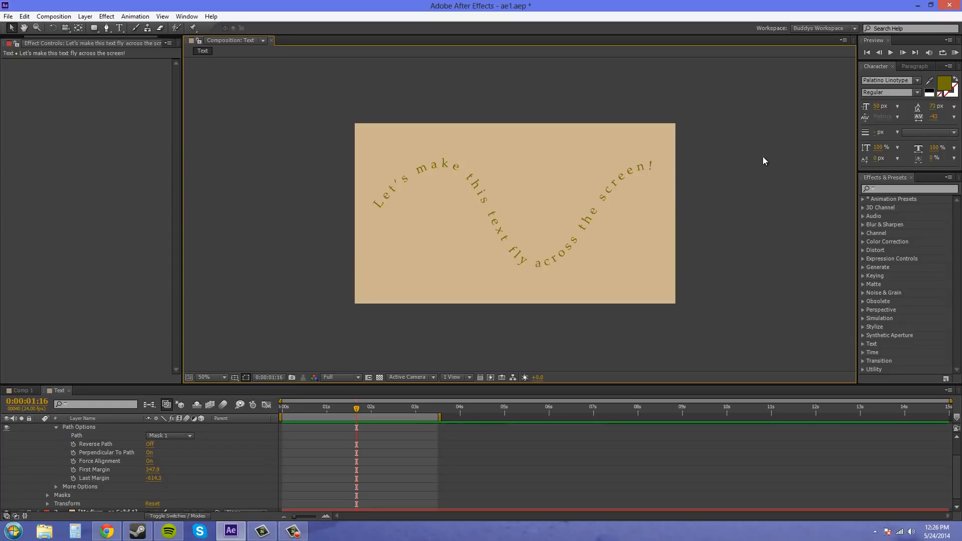